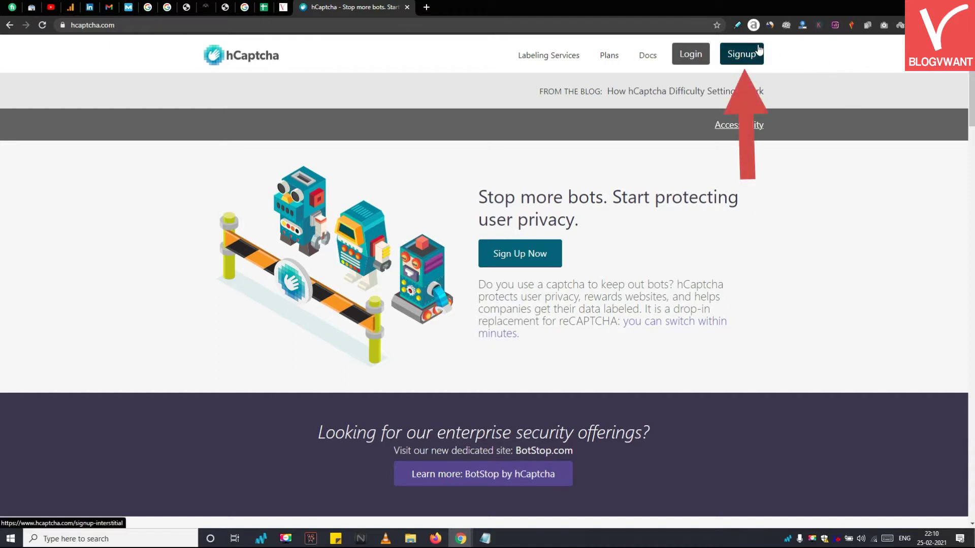
Sign up for hCaptcha for Publishers with a Google account and start a new sitekey
{"action": "left_click", "coordinate": [739, 65]}
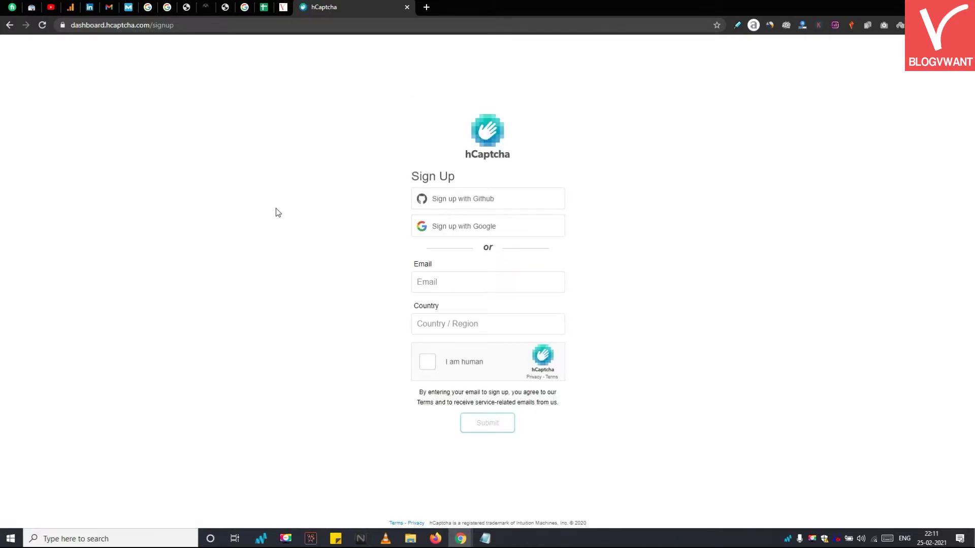
{"action": "left_click", "coordinate": [449, 225]}
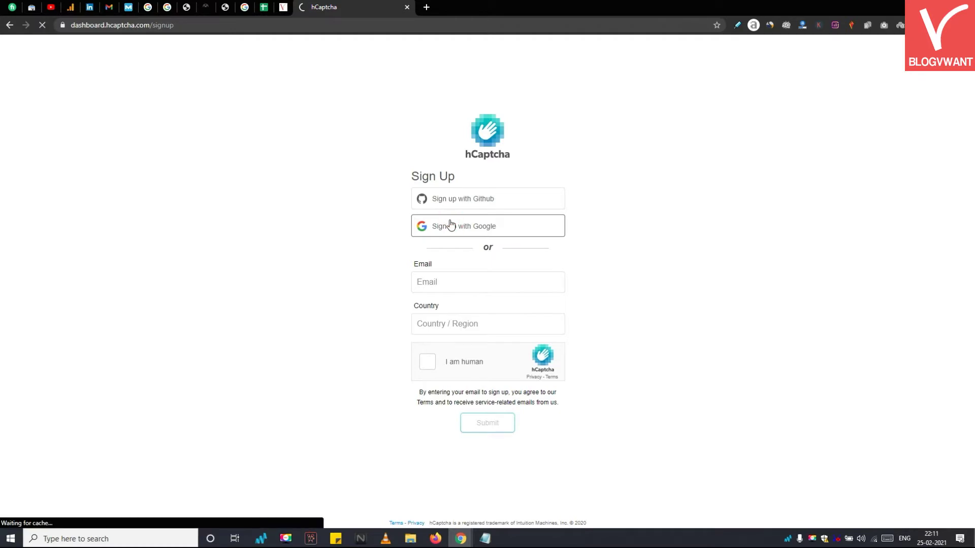
{"action": "left_click", "coordinate": [476, 235]}
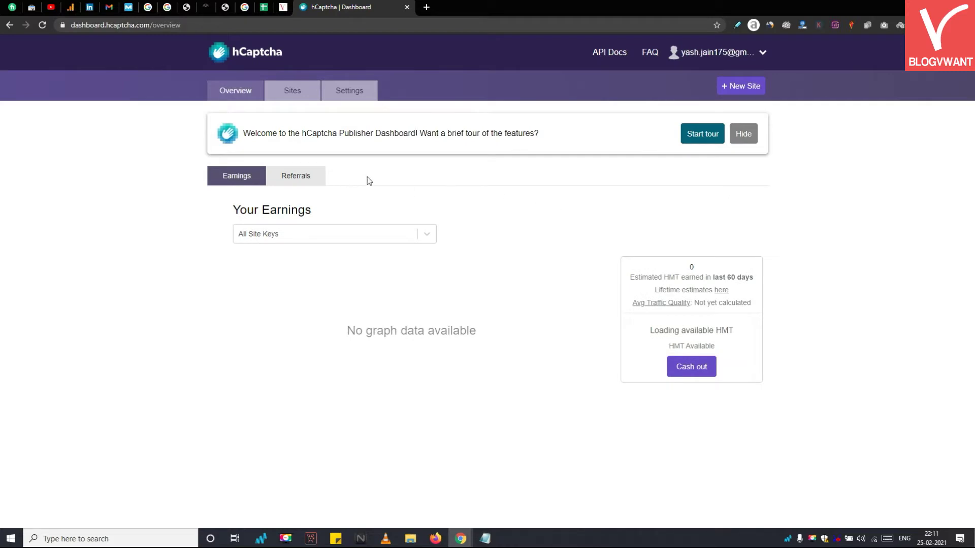
{"action": "left_click", "coordinate": [736, 90]}
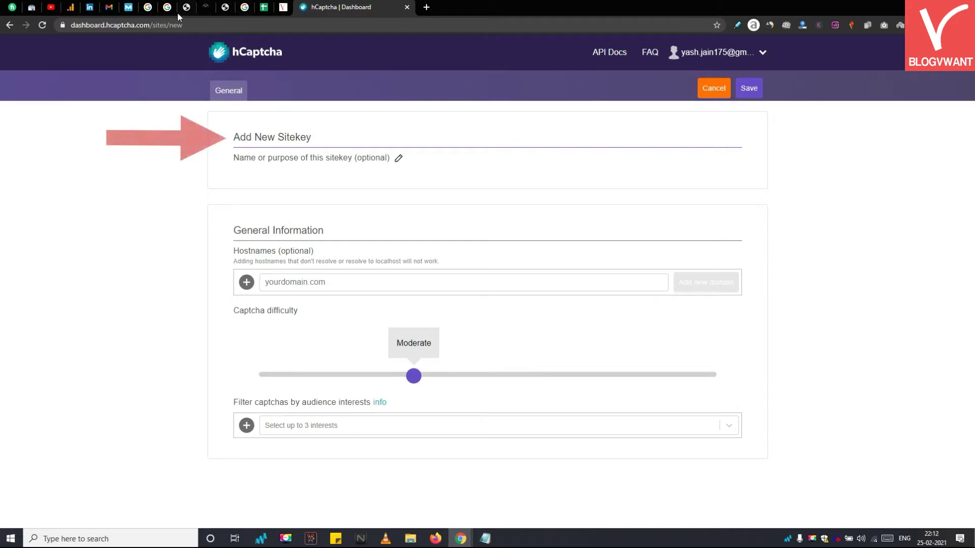
Name the sitekey 'My website', paste the site hostname, and leave difficulty at Moderate
{"action": "left_click", "coordinate": [377, 161]}
{"action": "type", "text": "My website"}
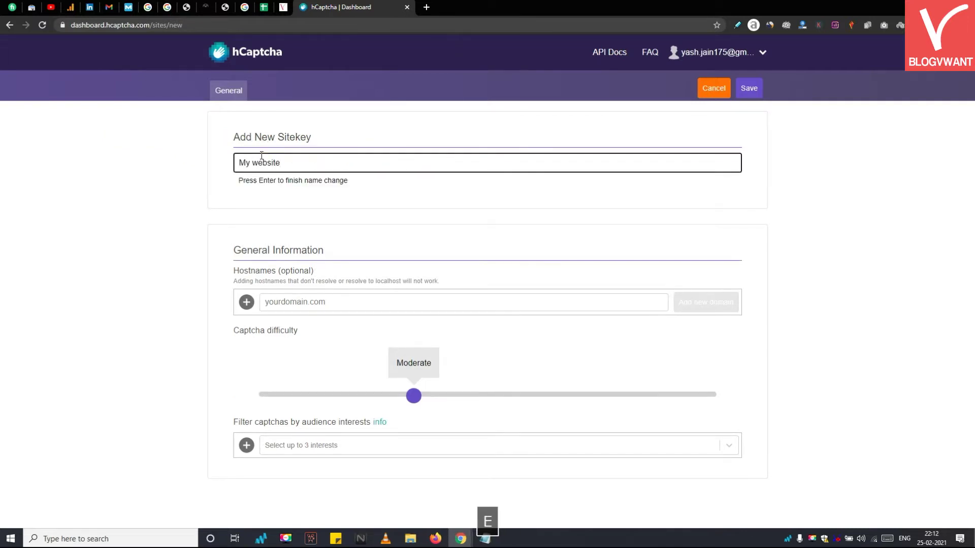
{"action": "key", "text": "Return"}
{"action": "left_click", "coordinate": [297, 302]}
{"action": "right_click", "coordinate": [297, 303]}
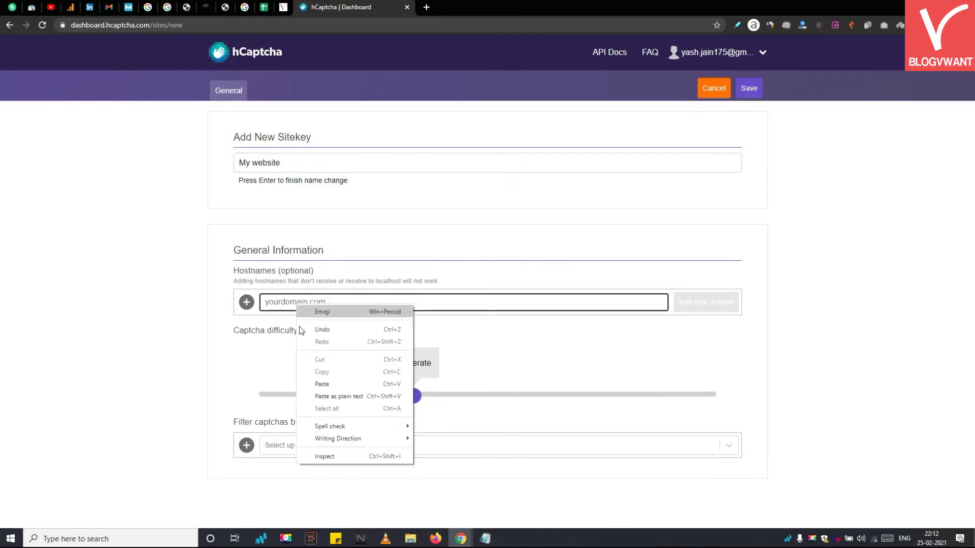
{"action": "left_click", "coordinate": [320, 381]}
{"action": "left_click", "coordinate": [412, 390]}
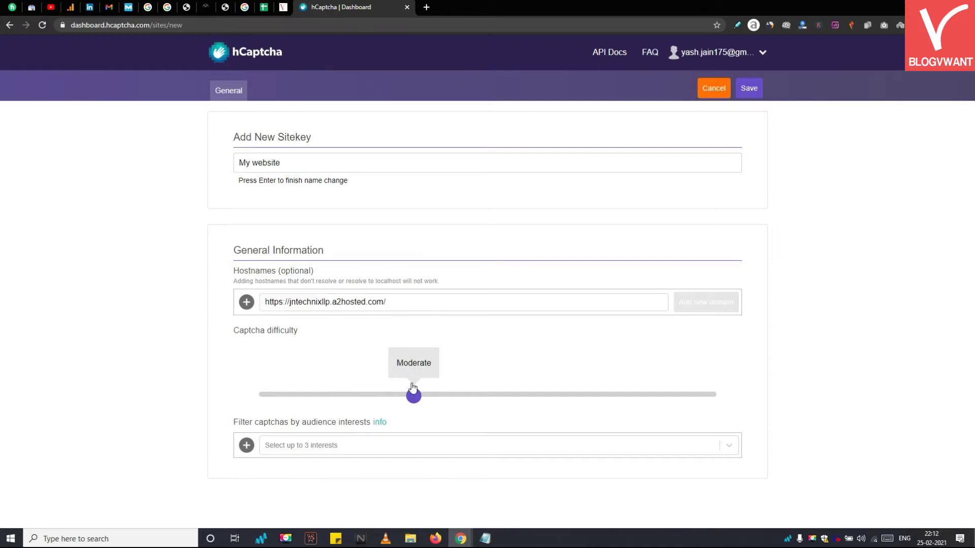
{"action": "left_click_drag", "start_coordinate": [481, 404], "coordinate": [682, 403]}
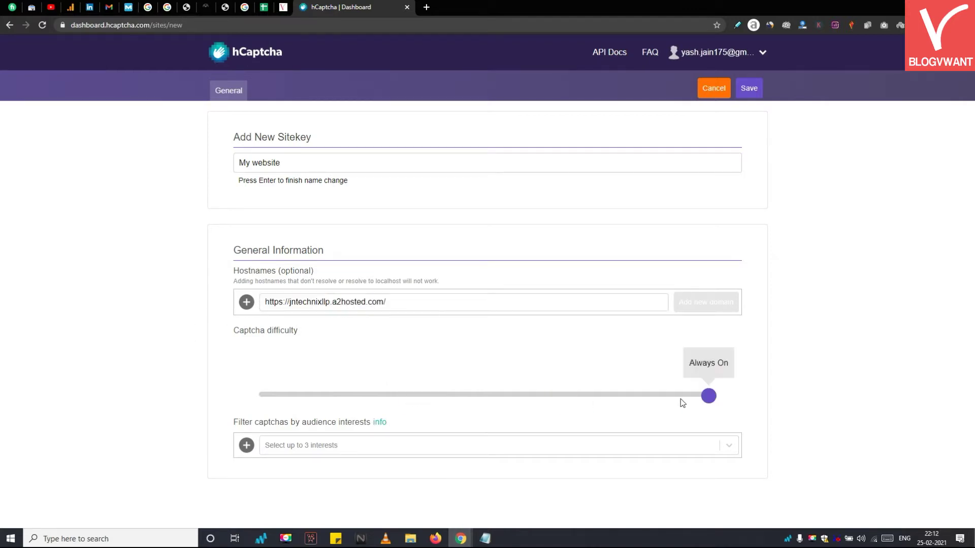
{"action": "left_click", "coordinate": [465, 397]}
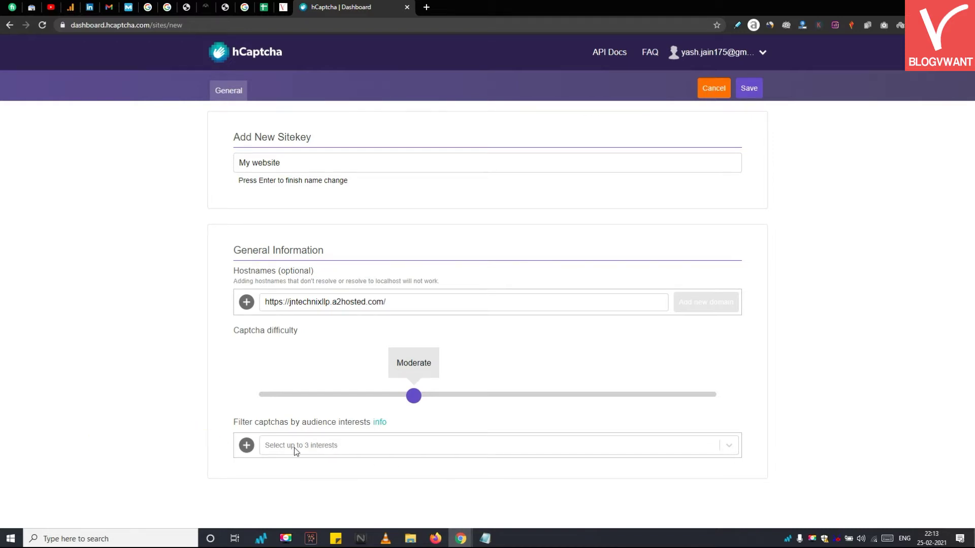
Add Games and entertainment, News and current events, and Shopping and fashion interests, then save
{"action": "left_click", "coordinate": [296, 451]}
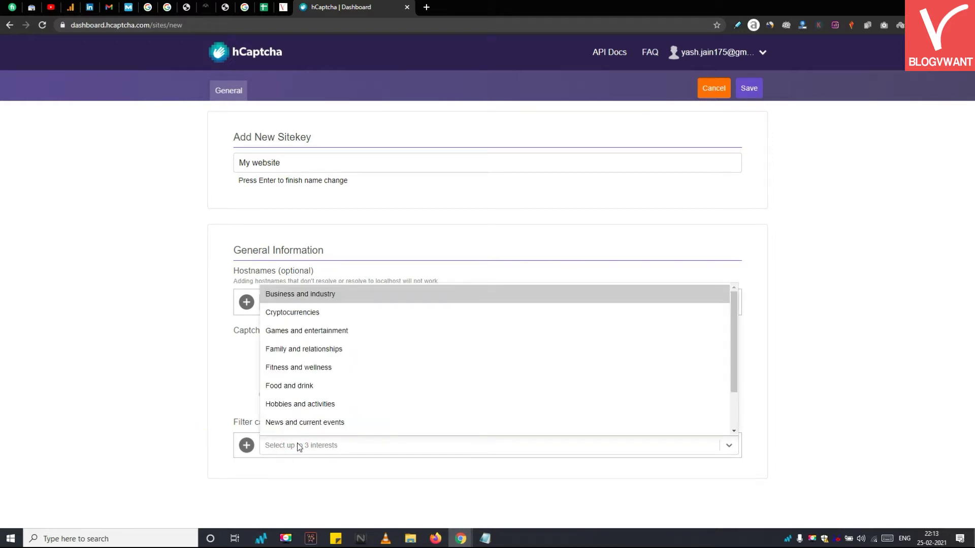
{"action": "left_click", "coordinate": [327, 332]}
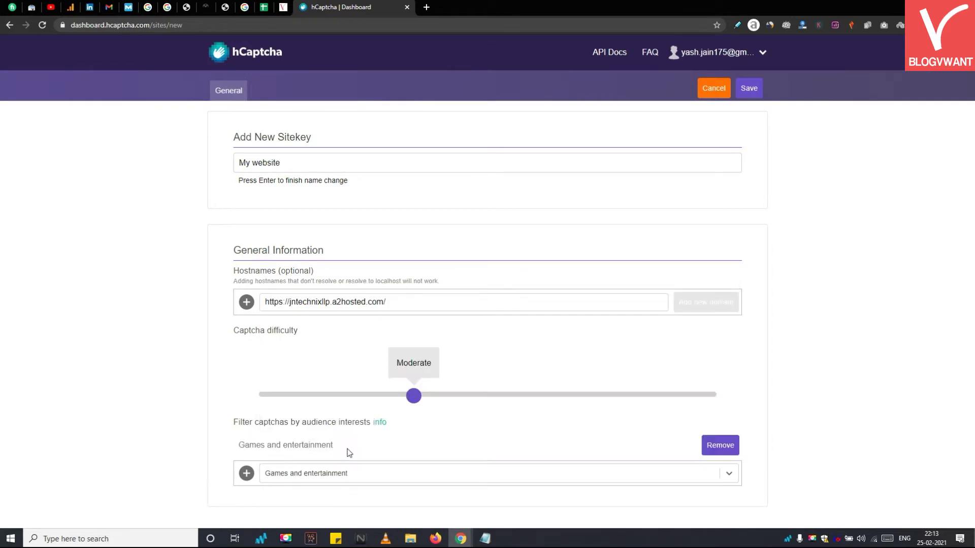
{"action": "left_click", "coordinate": [383, 467]}
{"action": "left_click", "coordinate": [378, 440]}
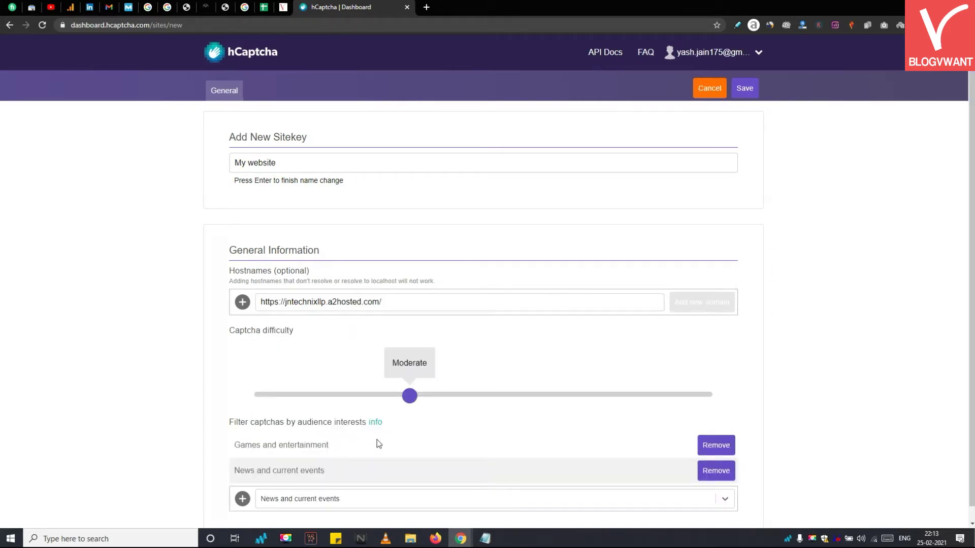
{"action": "left_click", "coordinate": [347, 504]}
{"action": "left_click", "coordinate": [342, 452]}
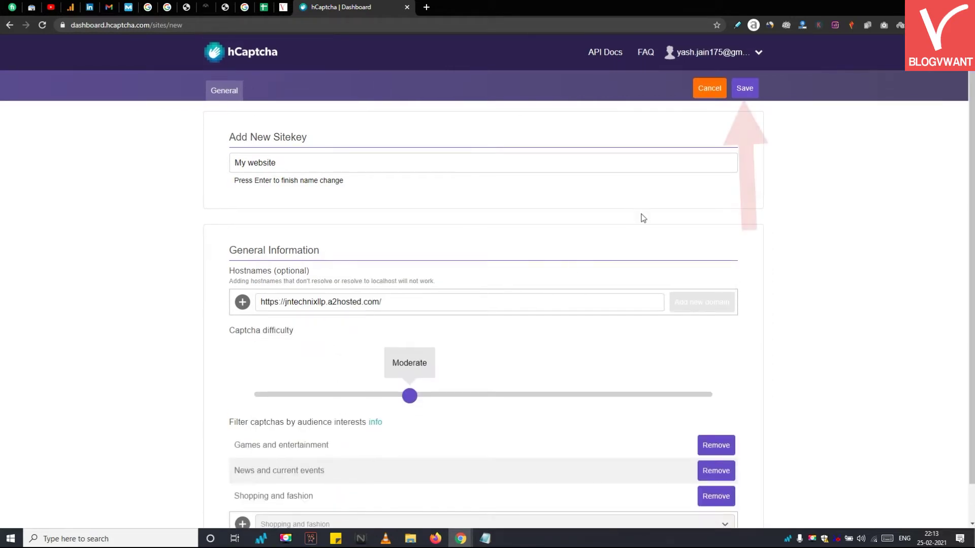
{"action": "left_click", "coordinate": [740, 91]}
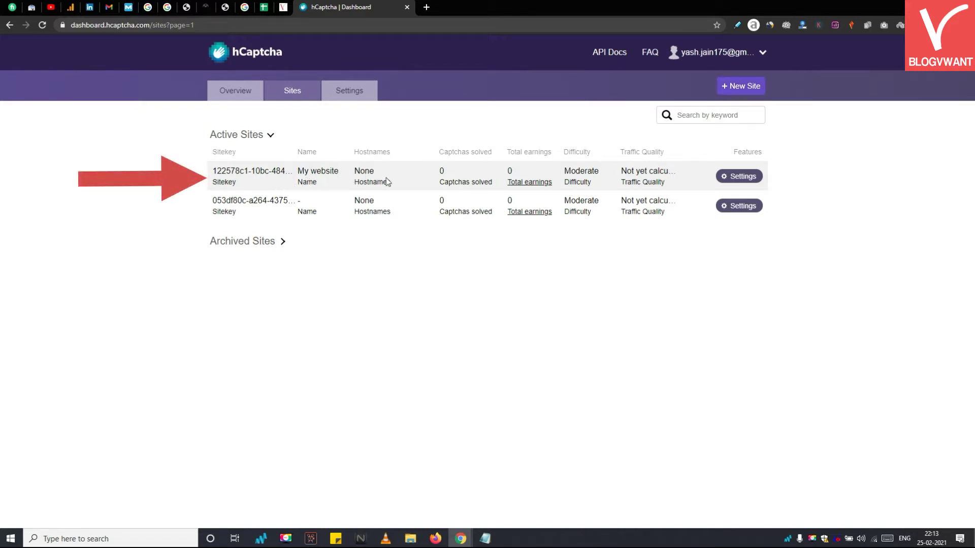
Open the My website sitekey settings and copy its sitekey value
{"action": "left_click_drag", "start_coordinate": [203, 178], "coordinate": [294, 178]}
{"action": "left_click", "coordinate": [197, 179]}
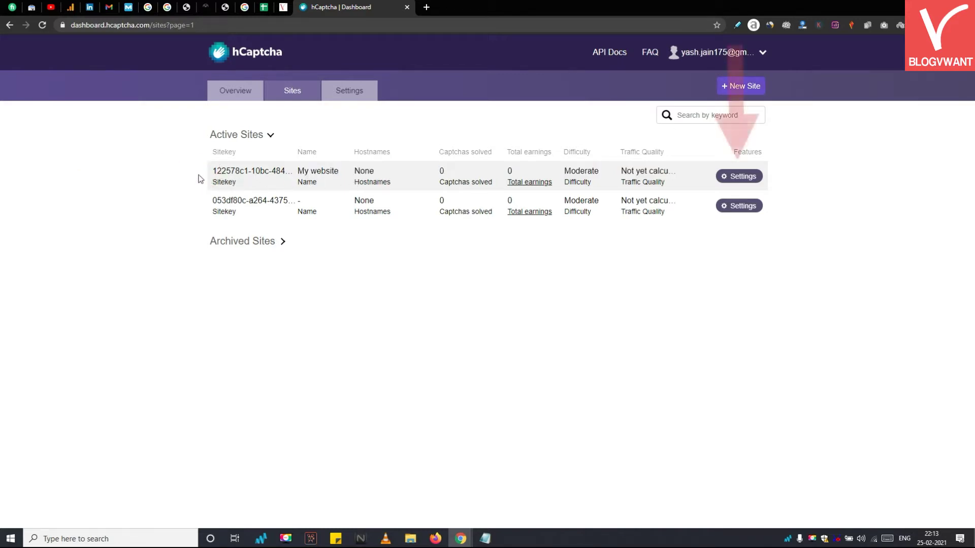
{"action": "left_click_drag", "start_coordinate": [200, 178], "coordinate": [299, 176]}
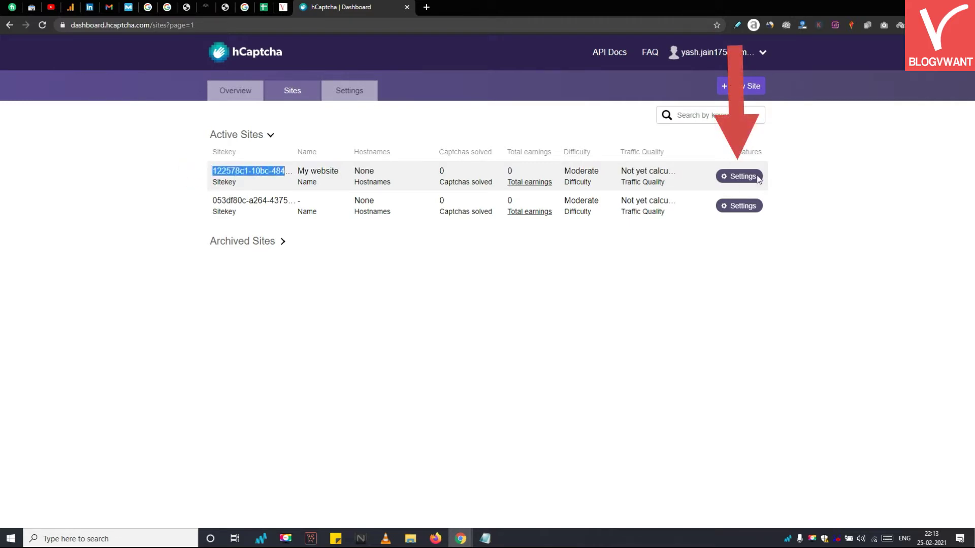
{"action": "left_click", "coordinate": [740, 176]}
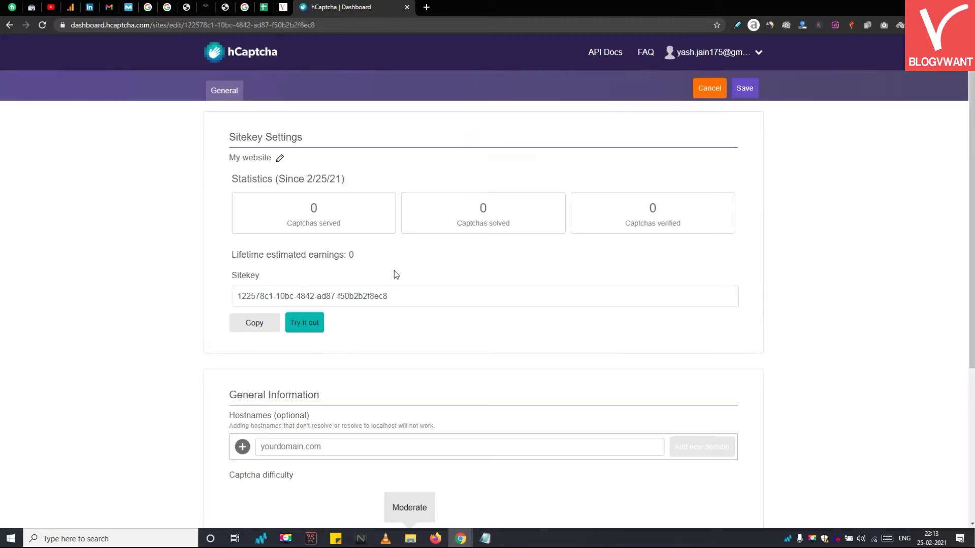
{"action": "triple_click", "coordinate": [283, 300]}
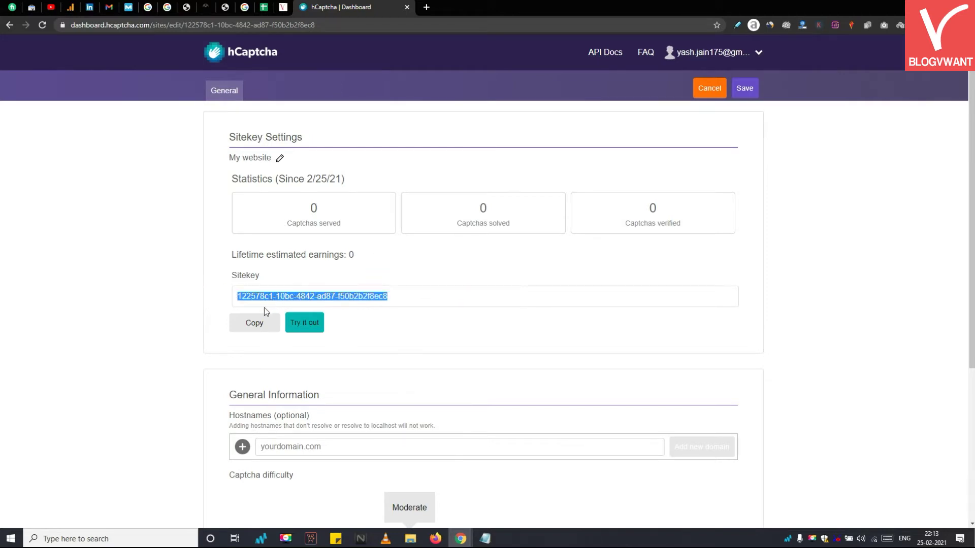
{"action": "left_click", "coordinate": [255, 328]}
Paste the sitekey into a new Notepad note labelled 'Site key', then minimize Notepad
{"action": "key", "text": "super"}
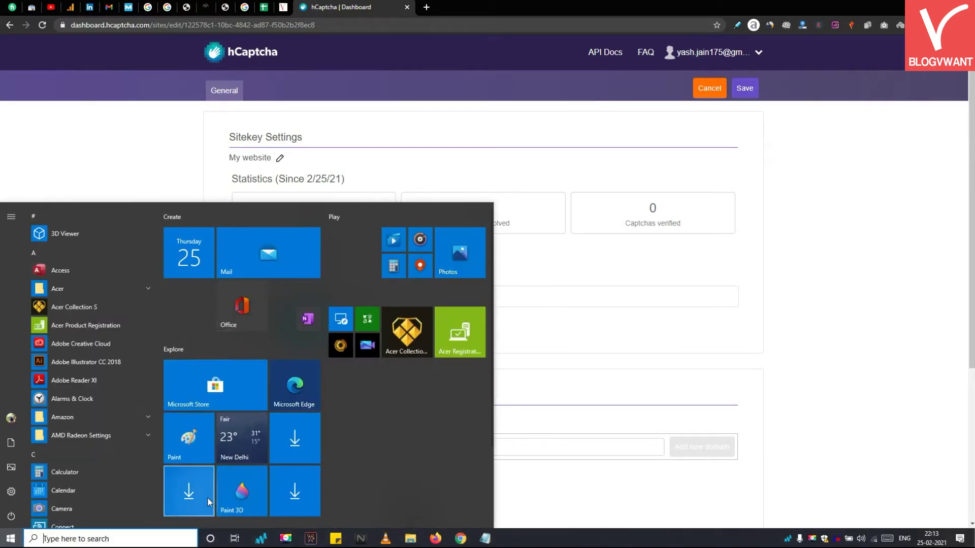
{"action": "scroll", "coordinate": [88, 399], "scroll_direction": "down", "scroll_amount": 10}
{"action": "scroll", "coordinate": [108, 367], "scroll_direction": "down", "scroll_amount": 3}
{"action": "type", "text": "notepad"}
{"action": "key", "text": "Return"}
{"action": "type", "text": "Site key:"}
{"action": "key", "text": "Return"}
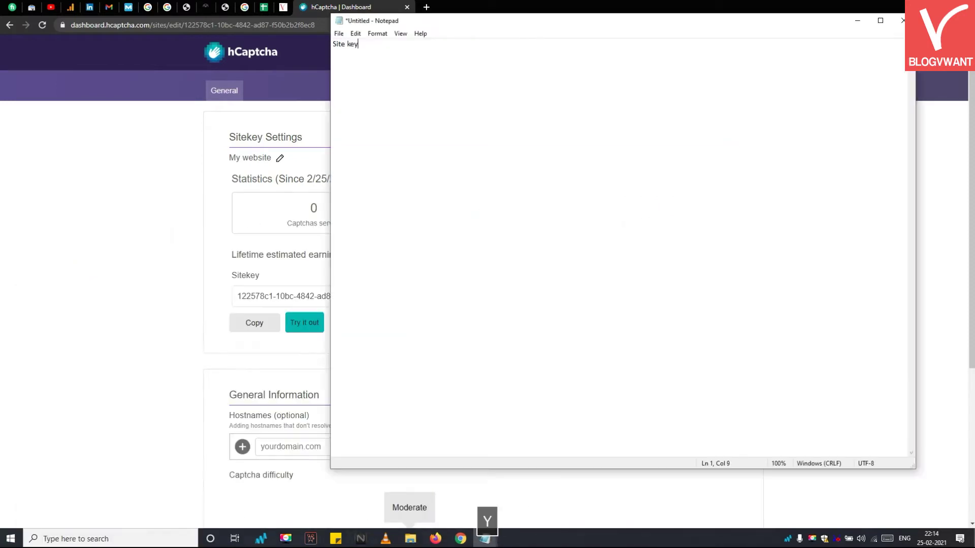
{"action": "key", "text": "ctrl+v"}
{"action": "left_click", "coordinate": [860, 21]}
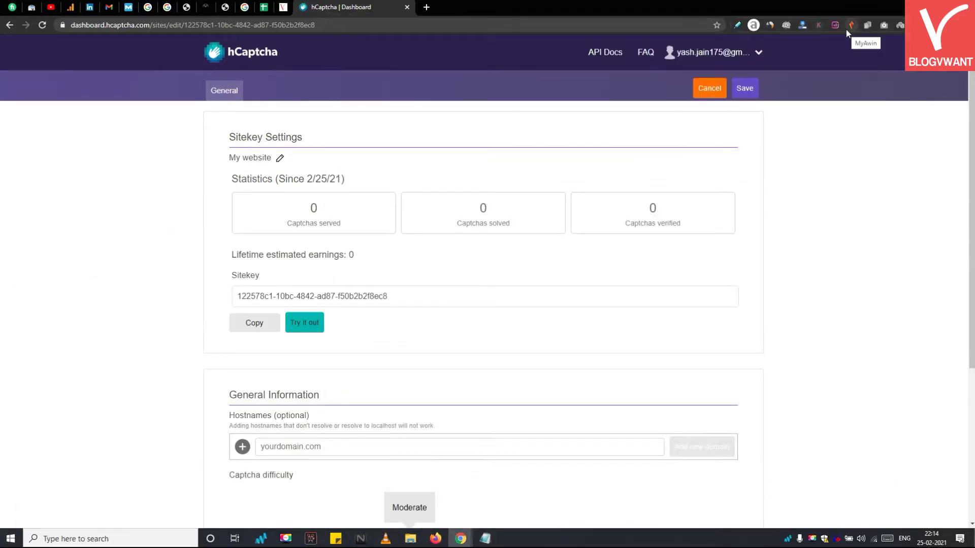
Save the sitekey settings and copy the secret key from hCaptcha account settings
{"action": "left_click", "coordinate": [743, 87]}
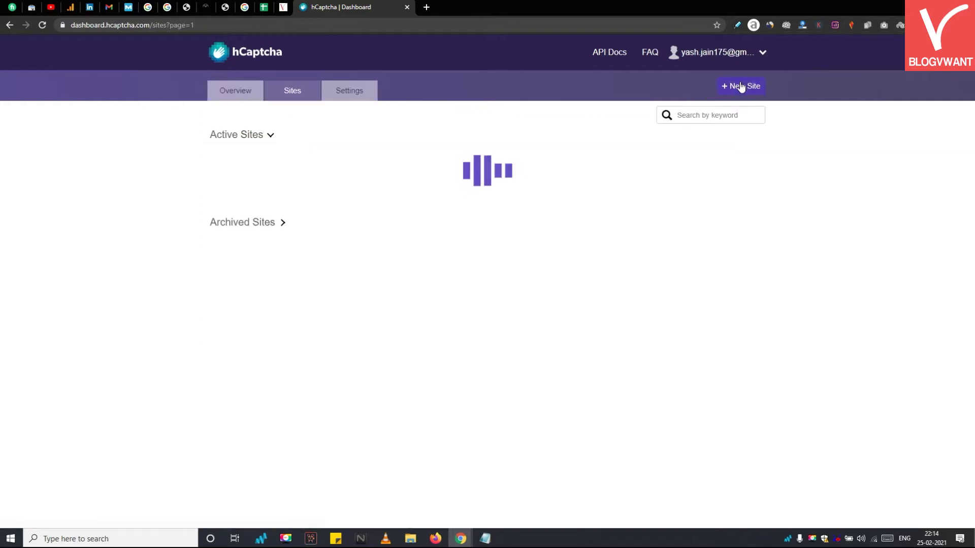
{"action": "left_click", "coordinate": [350, 95]}
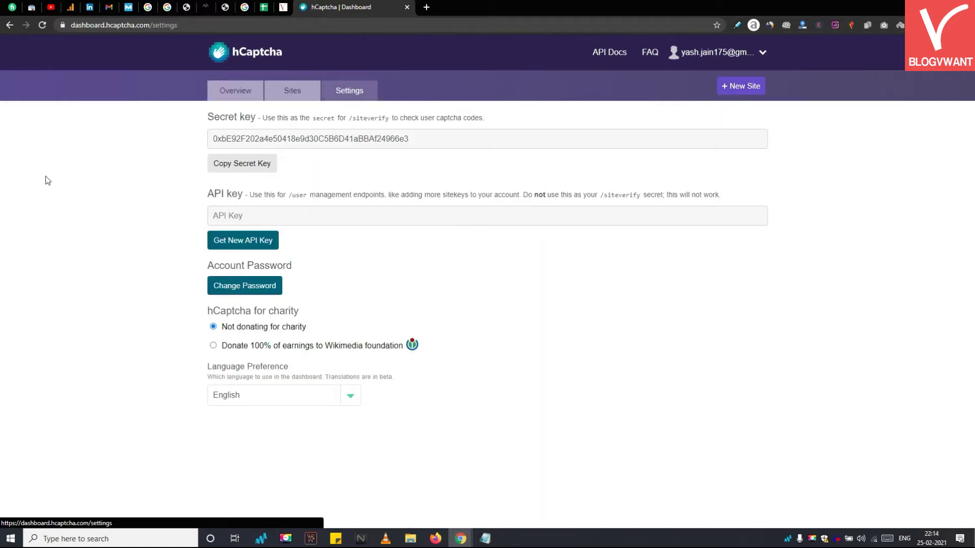
{"action": "double_click", "coordinate": [527, 142]}
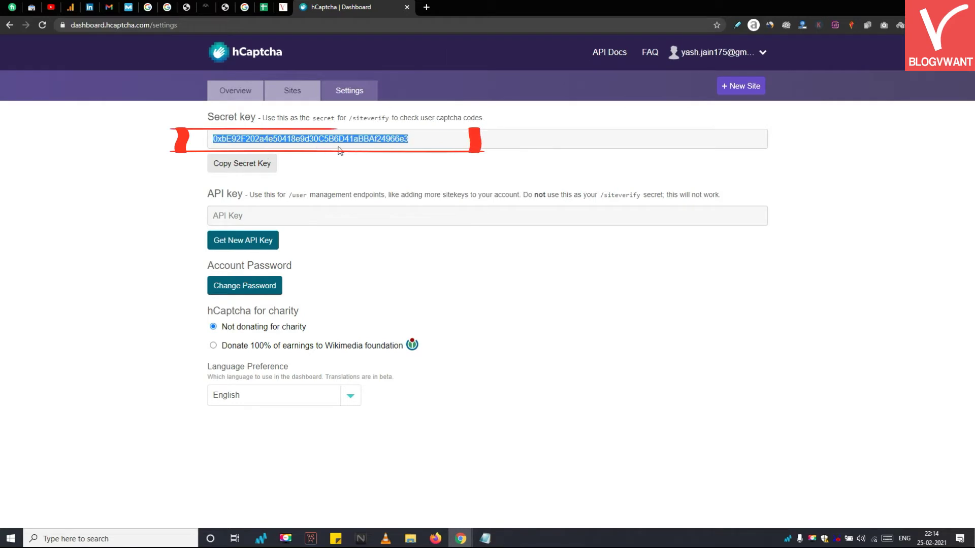
{"action": "double_click", "coordinate": [279, 140]}
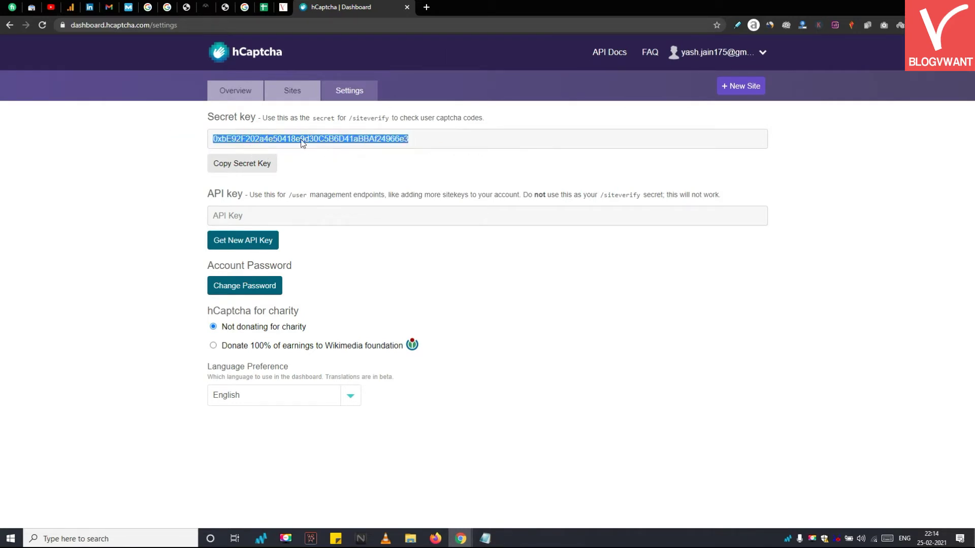
{"action": "left_click", "coordinate": [233, 163]}
Paste the secret key into the notes under 'Secret key' and open the WPForms pricing page
{"action": "key", "text": "alt+Tab"}
{"action": "key", "text": "Return"}
{"action": "key", "text": "Return"}
{"action": "type", "text": "Secret key"}
{"action": "key", "text": "Return"}
{"action": "key", "text": "ctrl+v"}
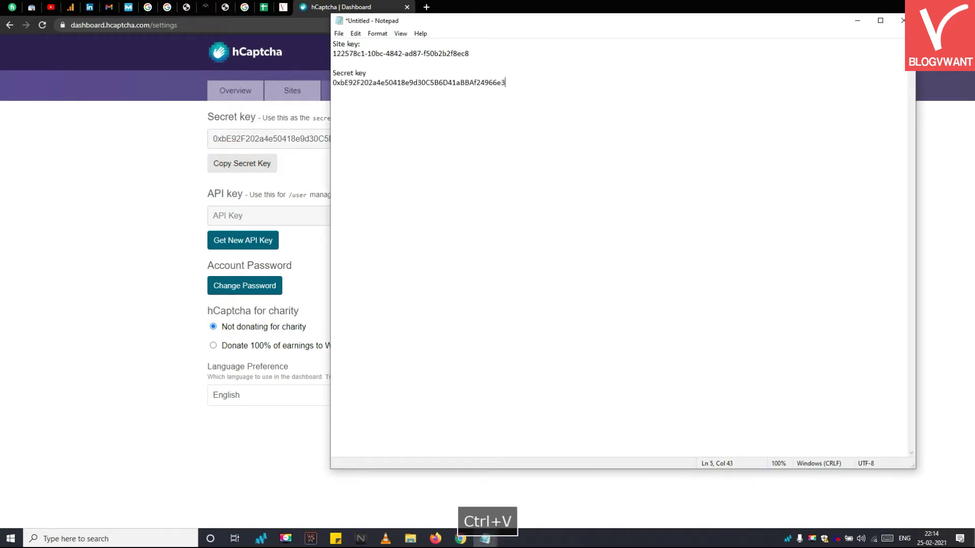
{"action": "key", "text": "Return"}
{"action": "left_click", "coordinate": [857, 20]}
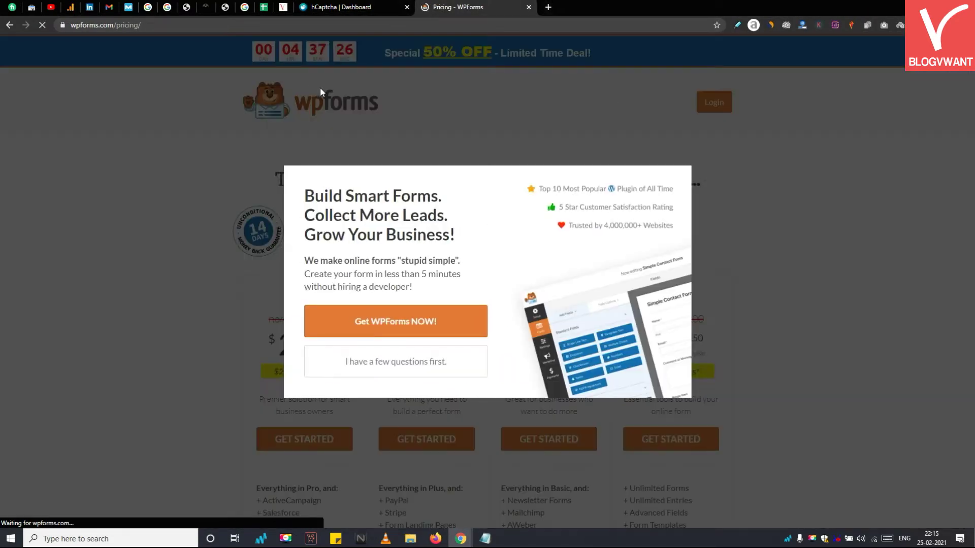
{"action": "left_click", "coordinate": [755, 105]}
{"action": "scroll", "coordinate": [899, 135], "scroll_direction": "down", "scroll_amount": 1}
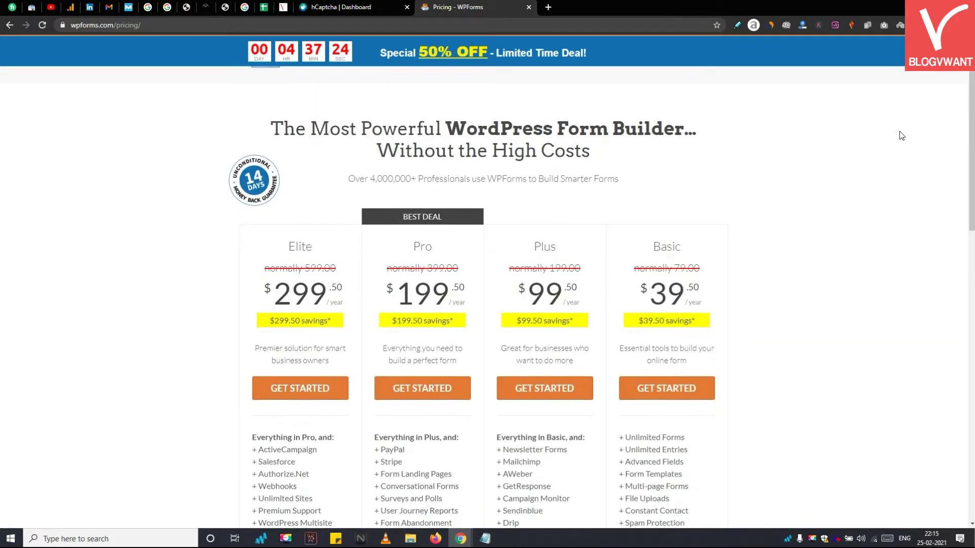
{"action": "scroll", "coordinate": [899, 134], "scroll_direction": "down", "scroll_amount": 1}
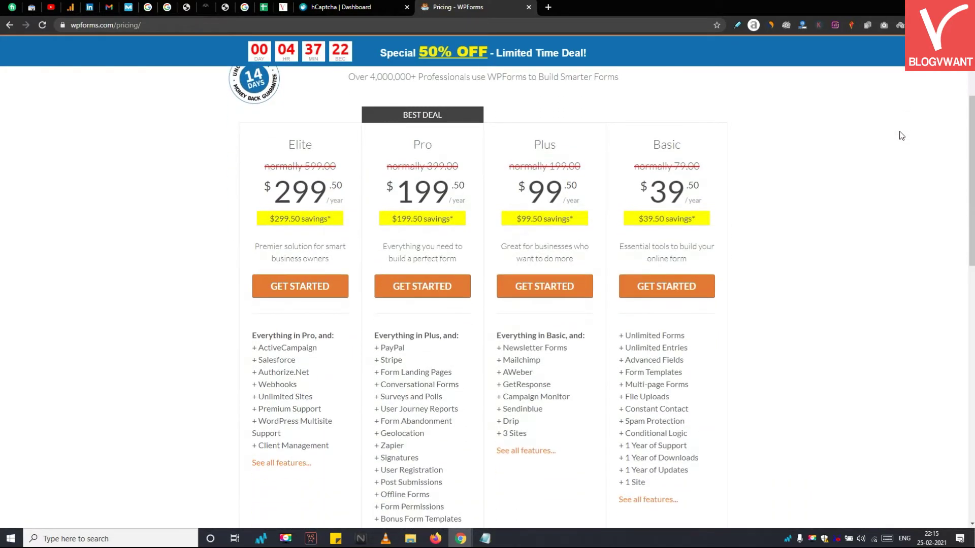
{"action": "scroll", "coordinate": [899, 135], "scroll_direction": "down", "scroll_amount": 1}
{"action": "scroll", "coordinate": [899, 135], "scroll_direction": "down", "scroll_amount": 1}
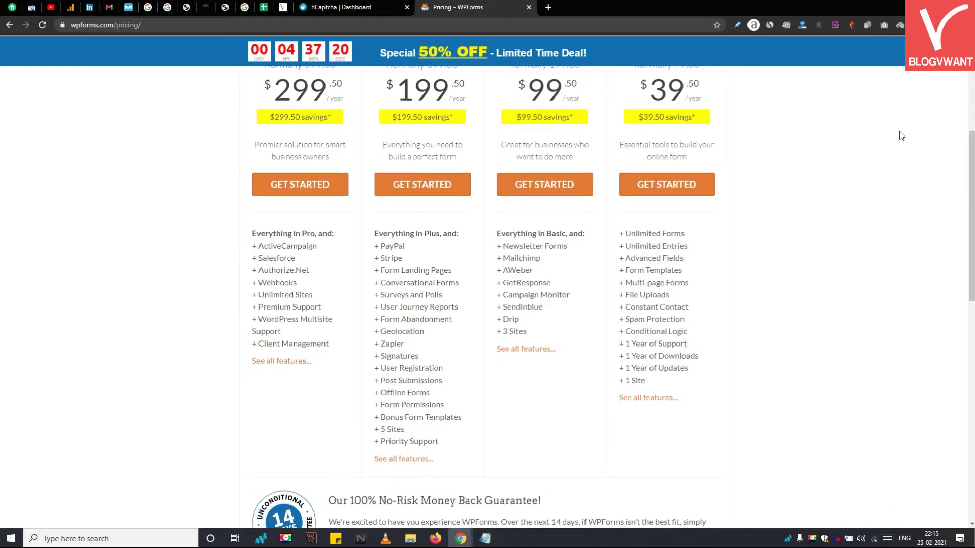
{"action": "scroll", "coordinate": [899, 135], "scroll_direction": "down", "scroll_amount": 1}
{"action": "scroll", "coordinate": [899, 135], "scroll_direction": "down", "scroll_amount": 1}
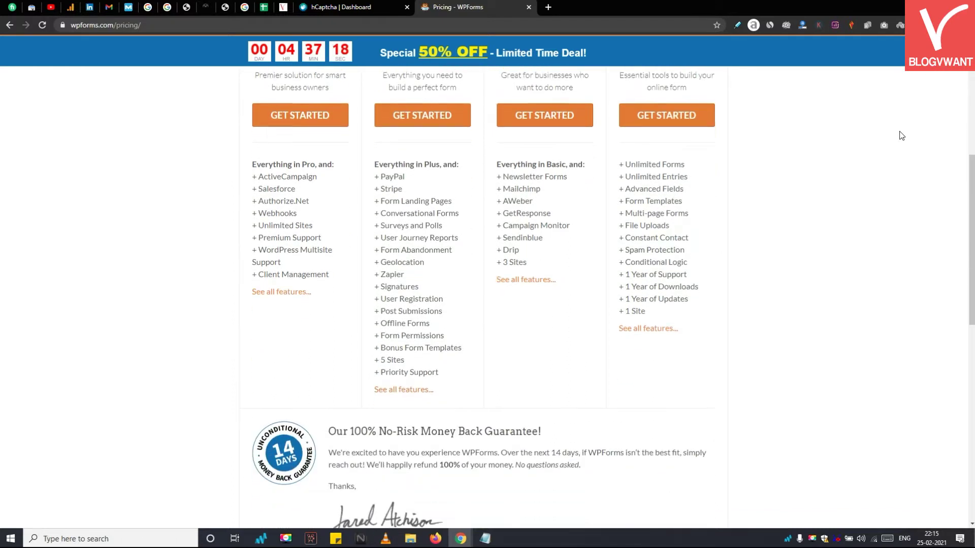
{"action": "scroll", "coordinate": [900, 135], "scroll_direction": "down", "scroll_amount": 1}
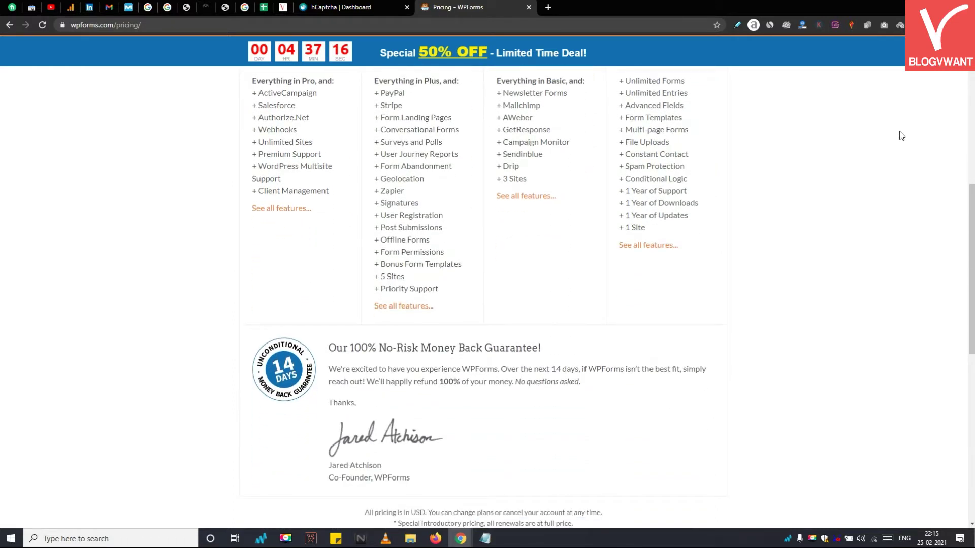
{"action": "scroll", "coordinate": [899, 135], "scroll_direction": "down", "scroll_amount": 1}
{"action": "scroll", "coordinate": [899, 135], "scroll_direction": "down", "scroll_amount": 1}
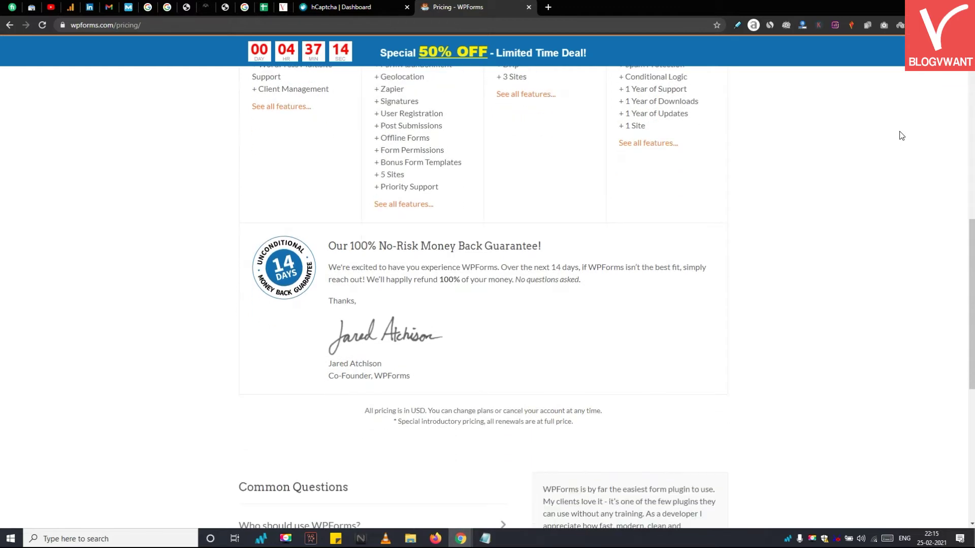
{"action": "scroll", "coordinate": [899, 135], "scroll_direction": "down", "scroll_amount": 1}
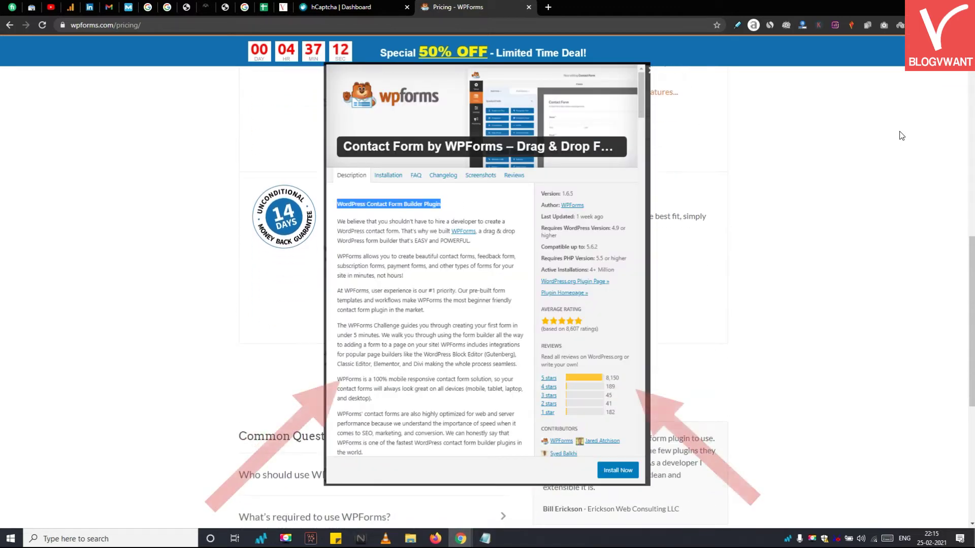
{"action": "scroll", "coordinate": [899, 134], "scroll_direction": "down", "scroll_amount": 1}
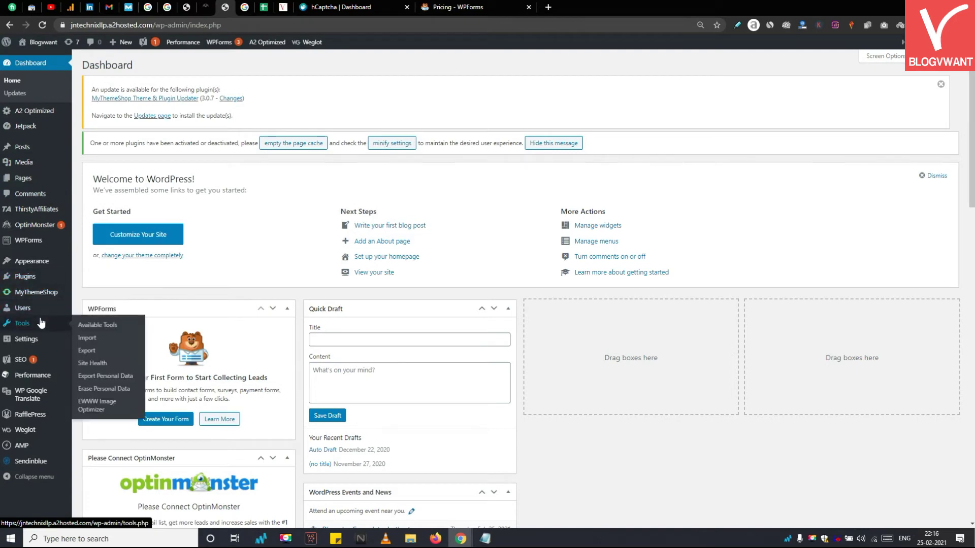
{"action": "mouse_move", "coordinate": [25, 277]}
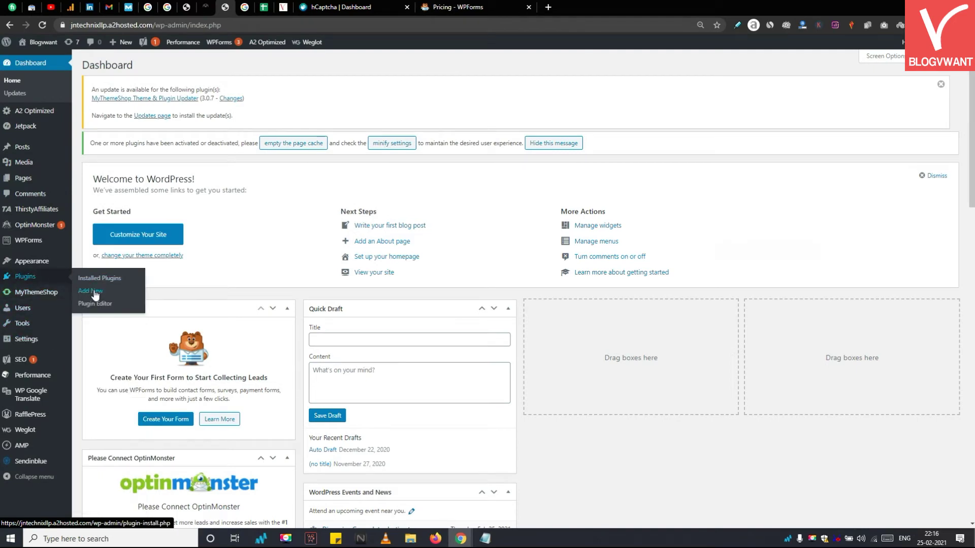
Upload wpforms-pro-v1.6.5.zip from Plugins > Add New, install it, and activate it
{"action": "left_click", "coordinate": [94, 294]}
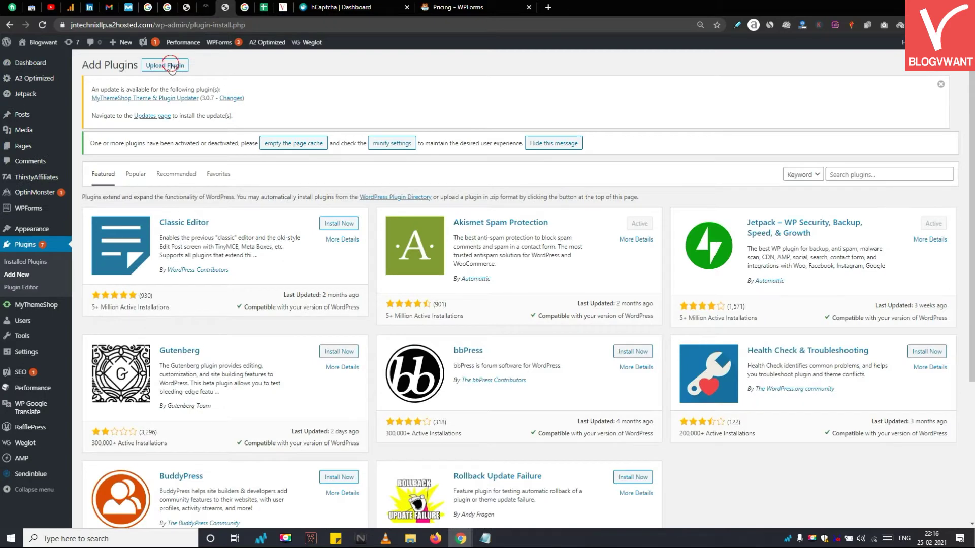
{"action": "left_click", "coordinate": [171, 65]}
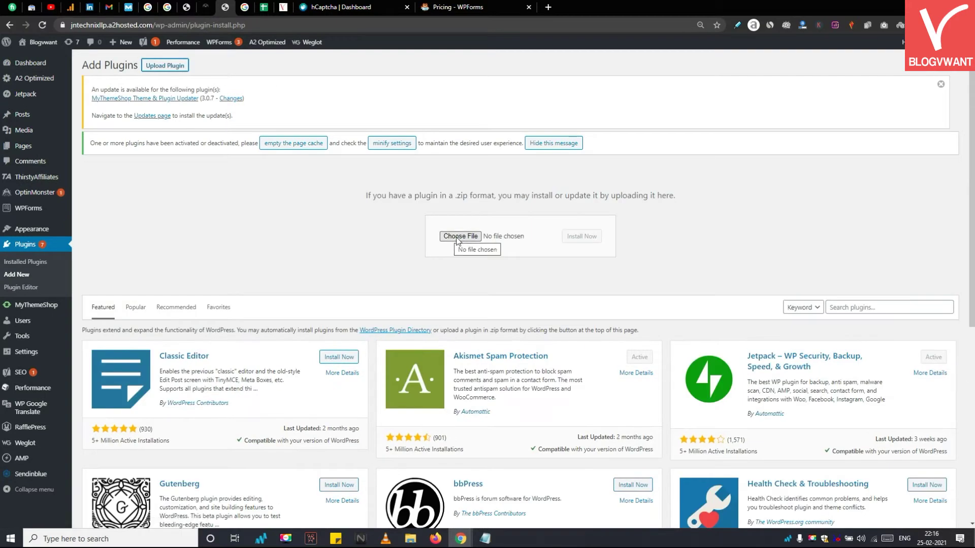
{"action": "left_click", "coordinate": [457, 176]}
{"action": "left_click", "coordinate": [372, 242]}
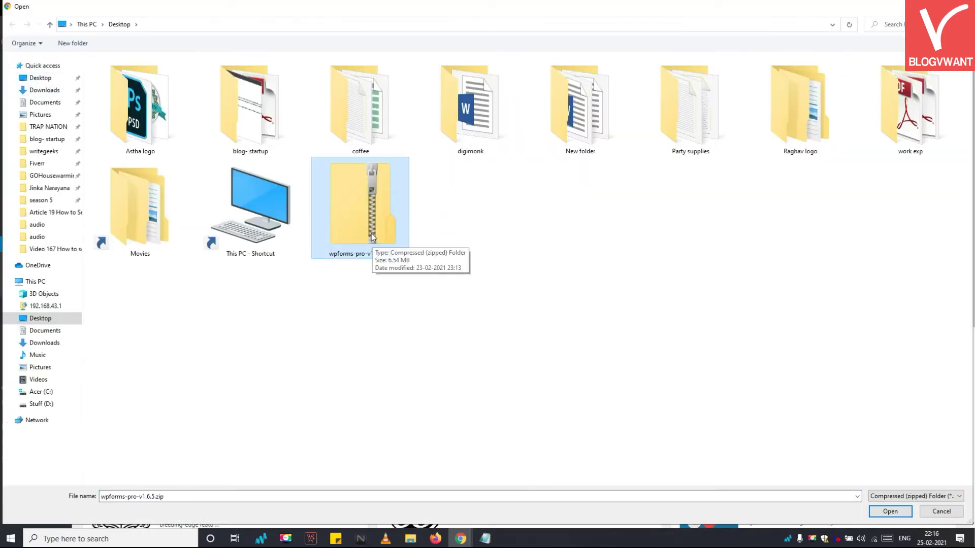
{"action": "double_click", "coordinate": [371, 238]}
{"action": "left_click", "coordinate": [582, 236]}
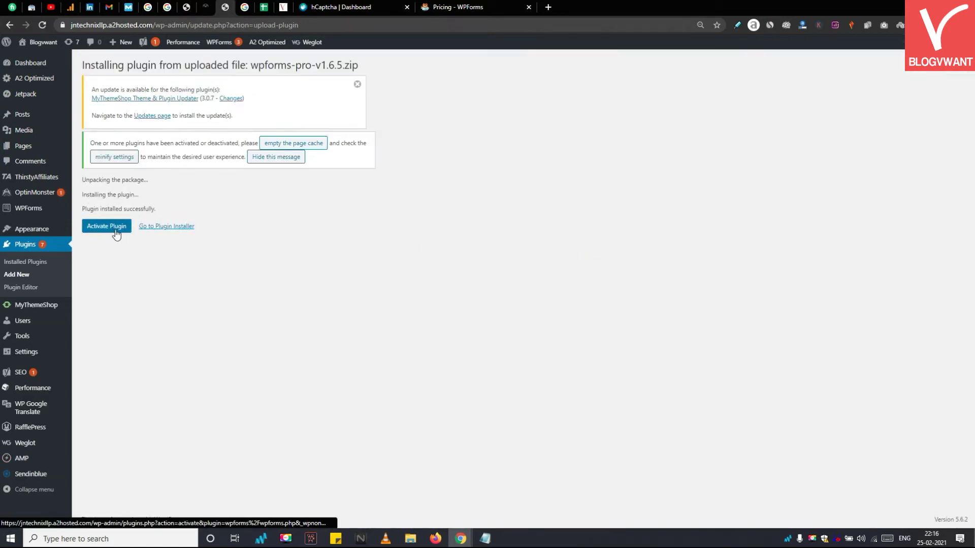
{"action": "left_click", "coordinate": [87, 228]}
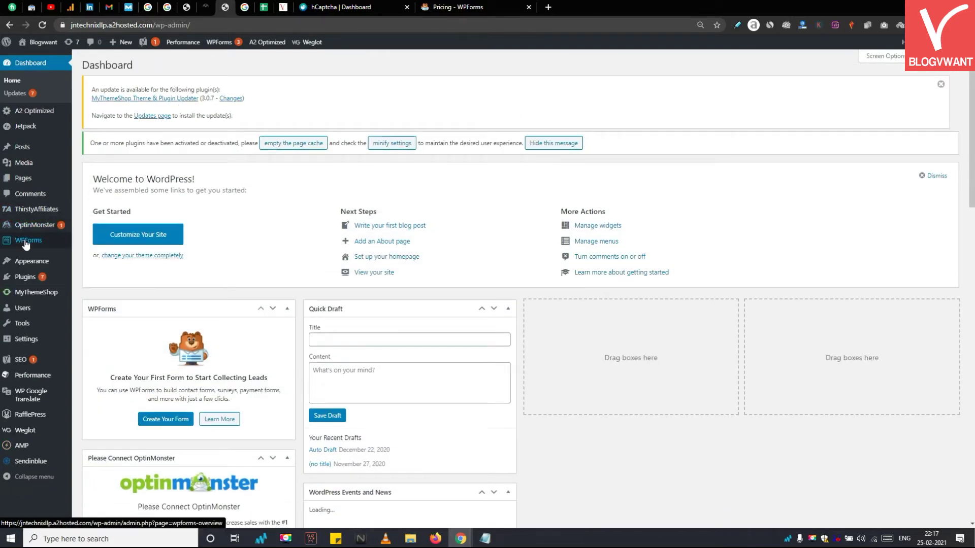
{"action": "mouse_move", "coordinate": [28, 208]}
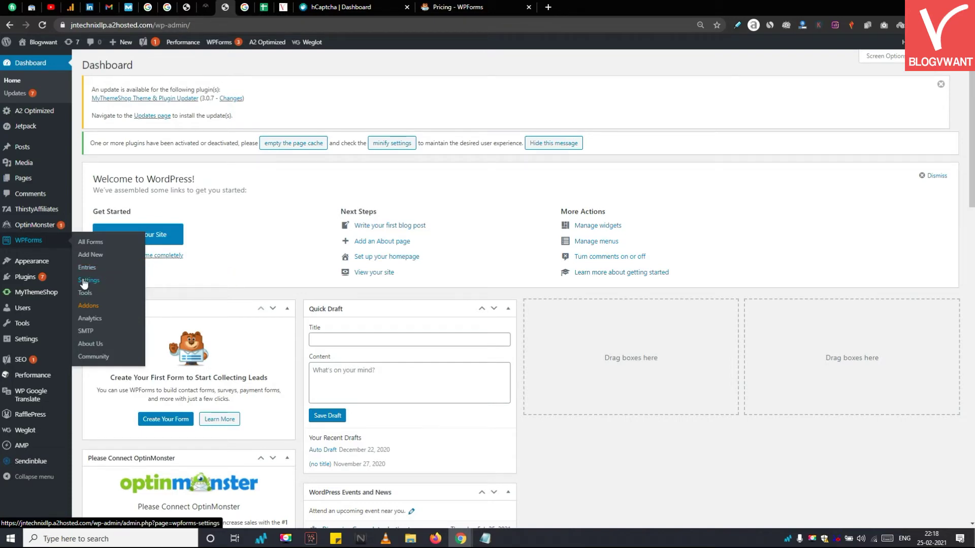
Select hCaptcha as the CAPTCHA service in WPForms settings
{"action": "left_click", "coordinate": [84, 285]}
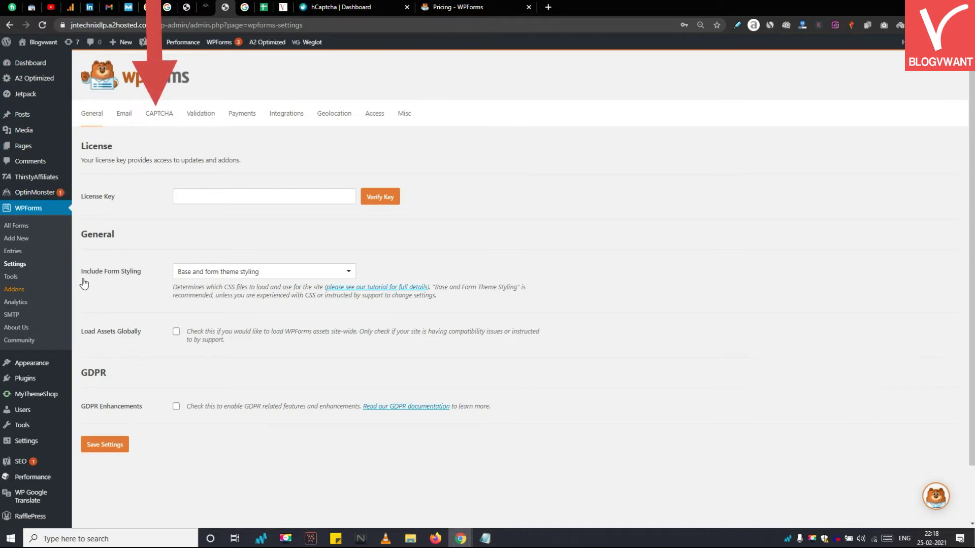
{"action": "left_click", "coordinate": [157, 124]}
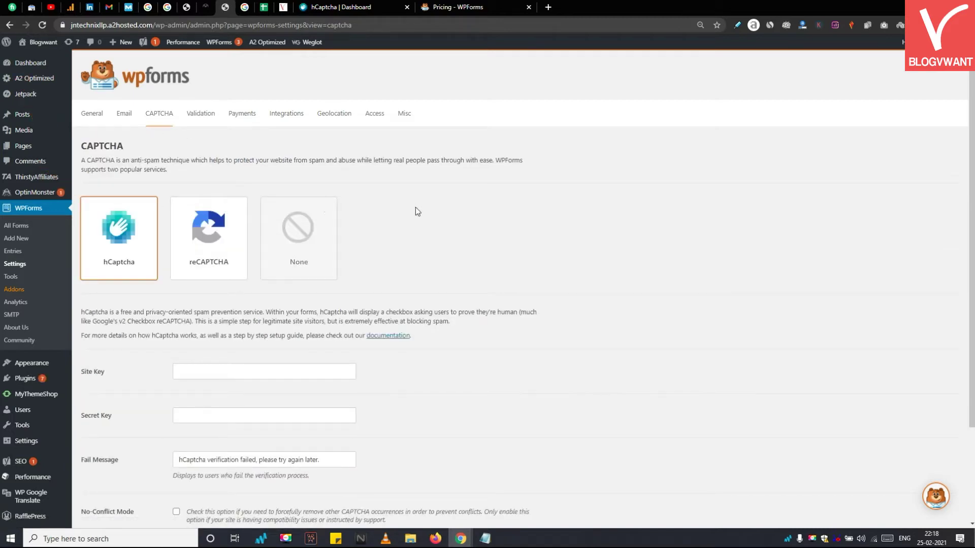
{"action": "left_click", "coordinate": [202, 271]}
{"action": "left_click", "coordinate": [142, 259]}
Copy the site key and secret key from the notes into the WPForms CAPTCHA fields
{"action": "key", "text": "alt+Tab"}
{"action": "left_click_drag", "start_coordinate": [331, 77], "coordinate": [468, 76]}
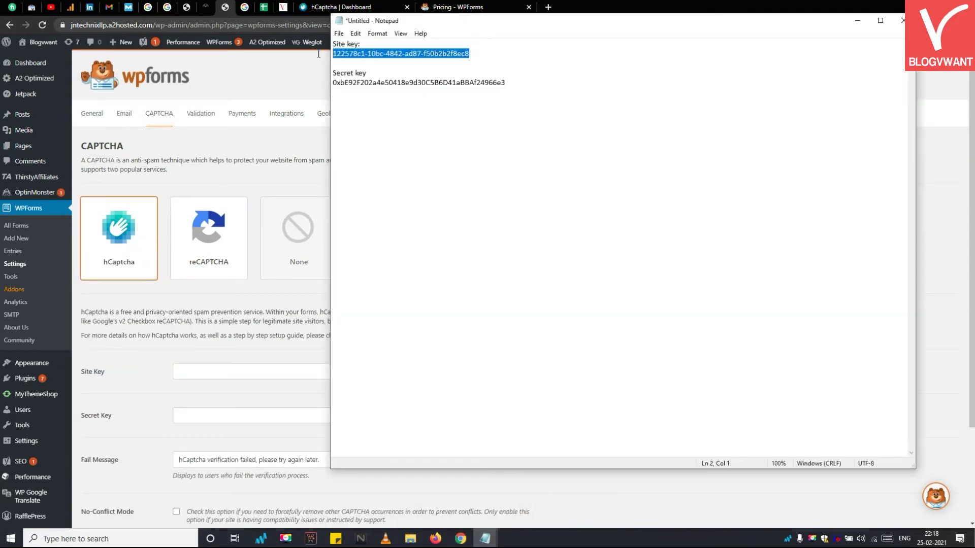
{"action": "key", "text": "ctrl+c"}
{"action": "key", "text": "alt+Tab"}
{"action": "right_click", "coordinate": [221, 371]}
{"action": "left_click", "coordinate": [239, 292]}
{"action": "key", "text": "alt+Tab"}
{"action": "left_click_drag", "start_coordinate": [333, 82], "coordinate": [505, 81]}
{"action": "key", "text": "ctrl+c"}
{"action": "key", "text": "alt+Tab"}
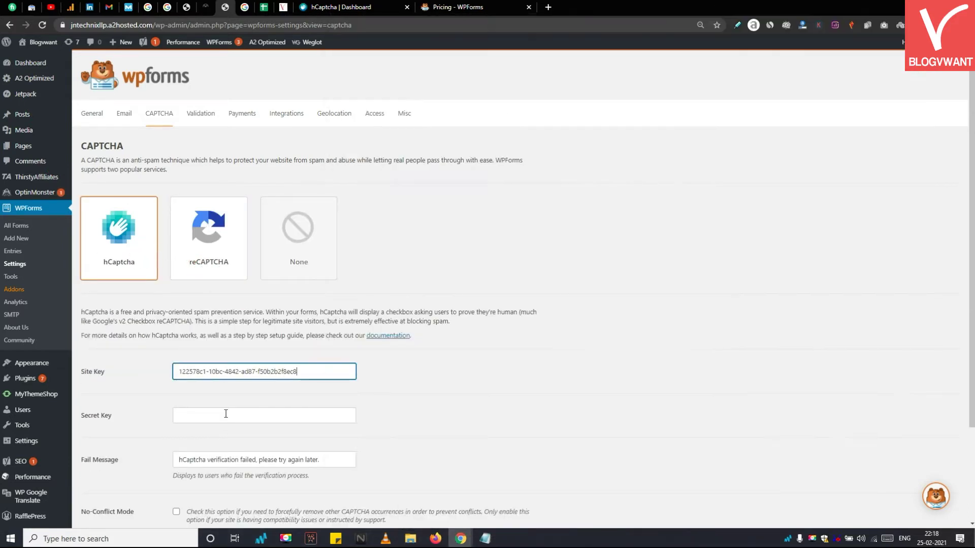
{"action": "left_click", "coordinate": [264, 415]}
{"action": "key", "text": "ctrl+v"}
{"action": "scroll", "coordinate": [309, 350], "scroll_direction": "down", "scroll_amount": 2}
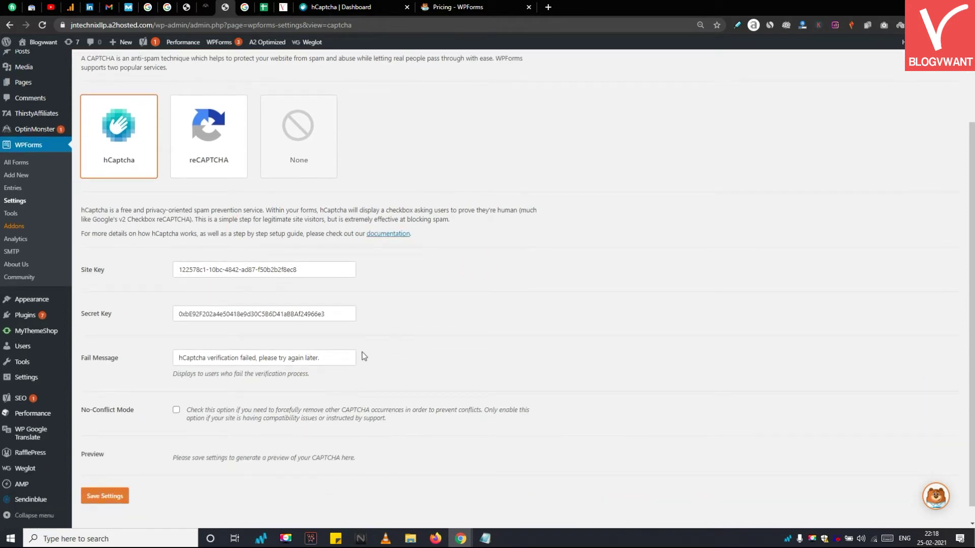
{"action": "scroll", "coordinate": [362, 357], "scroll_direction": "down", "scroll_amount": 1}
Review the Fail Message and No-Conflict Mode options, then save the CAPTCHA settings
{"action": "triple_click", "coordinate": [174, 337]}
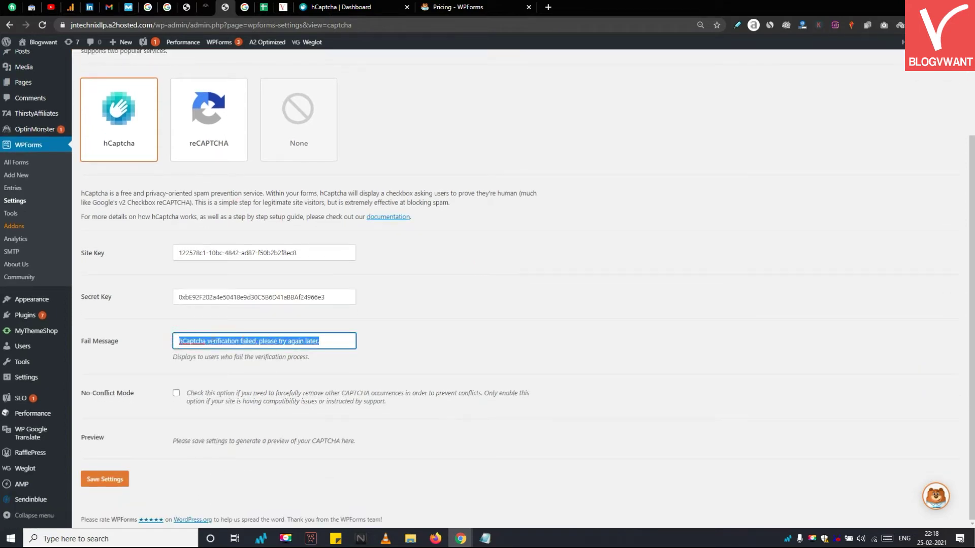
{"action": "left_click", "coordinate": [114, 348]}
{"action": "left_click", "coordinate": [112, 347]}
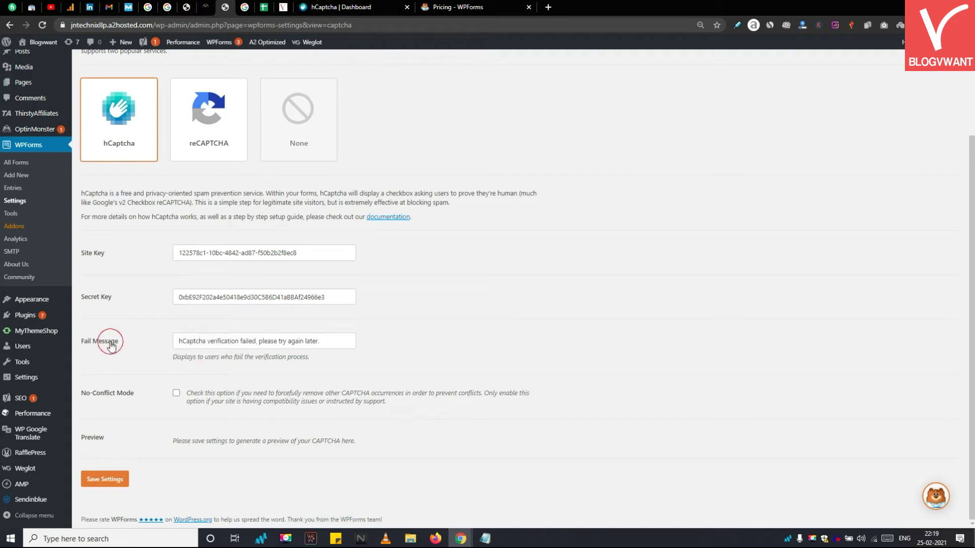
{"action": "triple_click", "coordinate": [111, 344]}
{"action": "triple_click", "coordinate": [229, 344]}
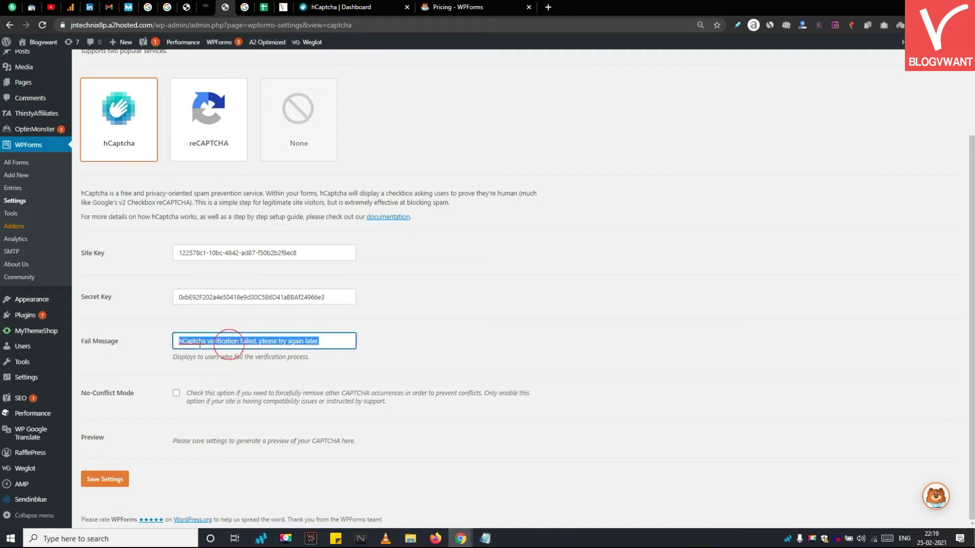
{"action": "left_click", "coordinate": [184, 393]}
{"action": "left_click", "coordinate": [178, 394]}
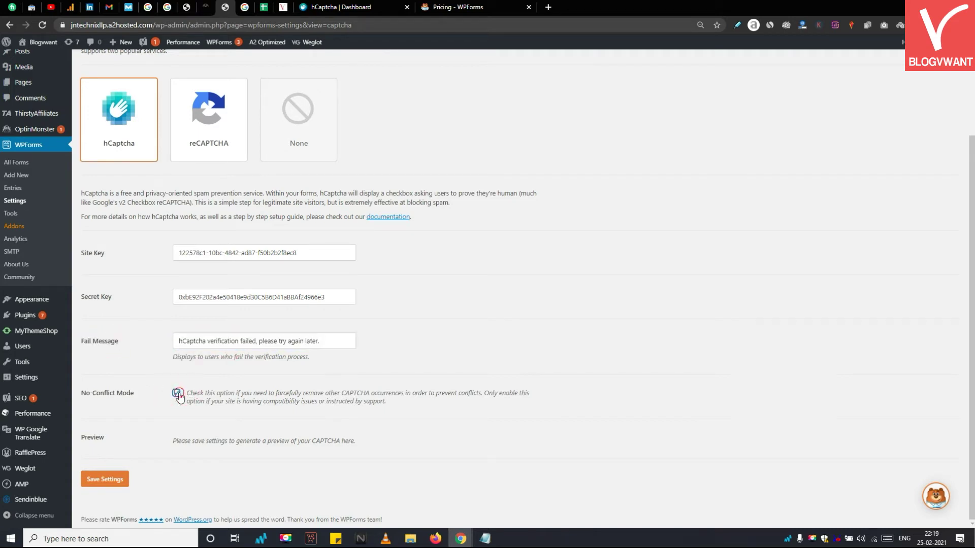
{"action": "triple_click", "coordinate": [111, 394]}
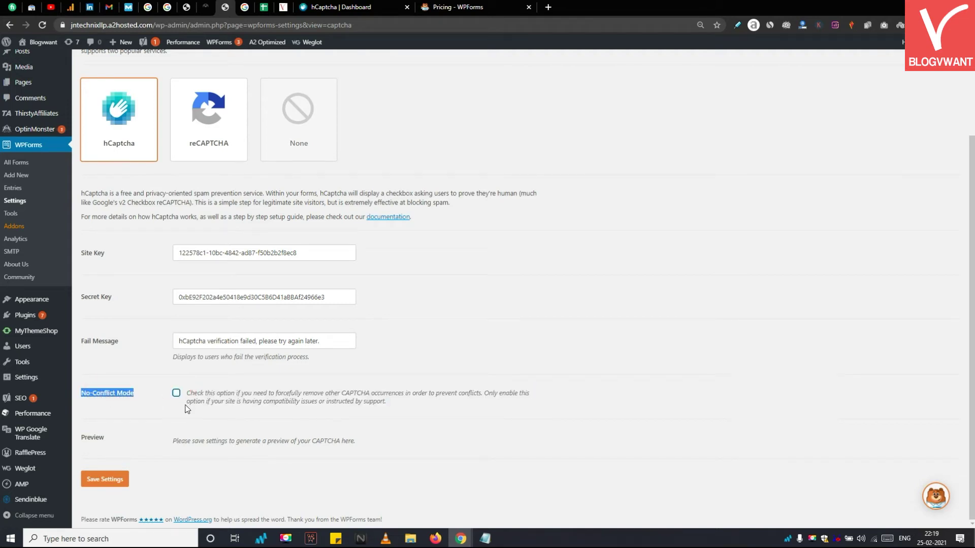
{"action": "left_click", "coordinate": [104, 478]}
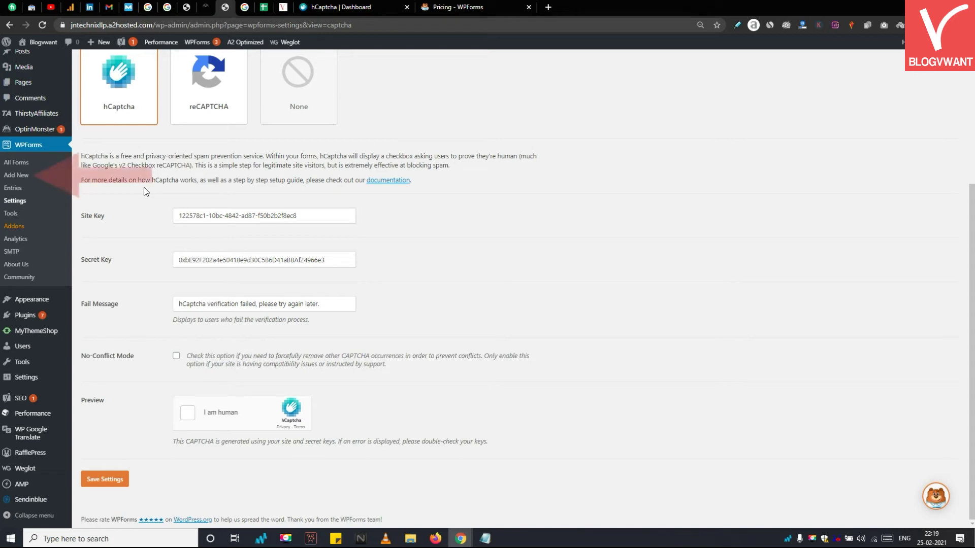
{"action": "left_click", "coordinate": [24, 178]}
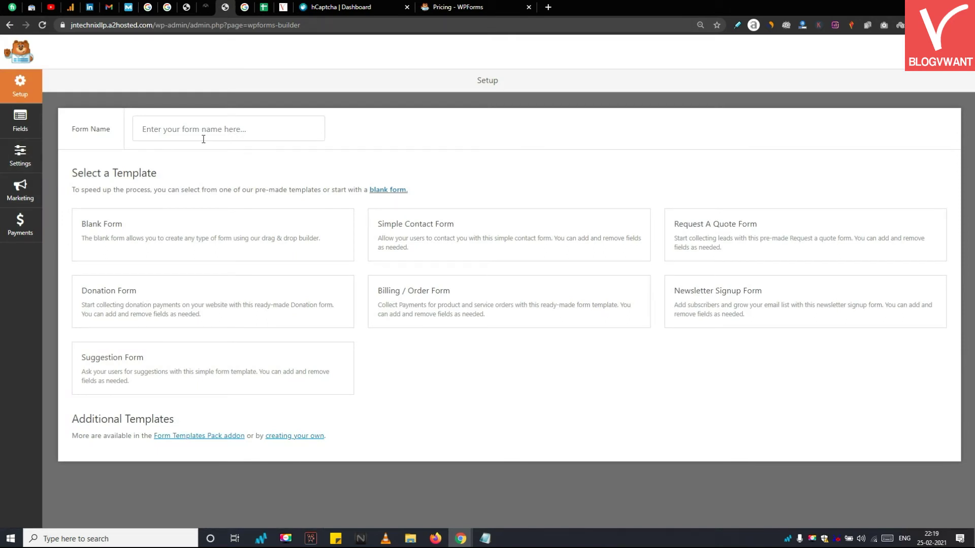
Name the new form 'Form 1' and build it from the Simple Contact Form template
{"action": "left_click", "coordinate": [204, 122]}
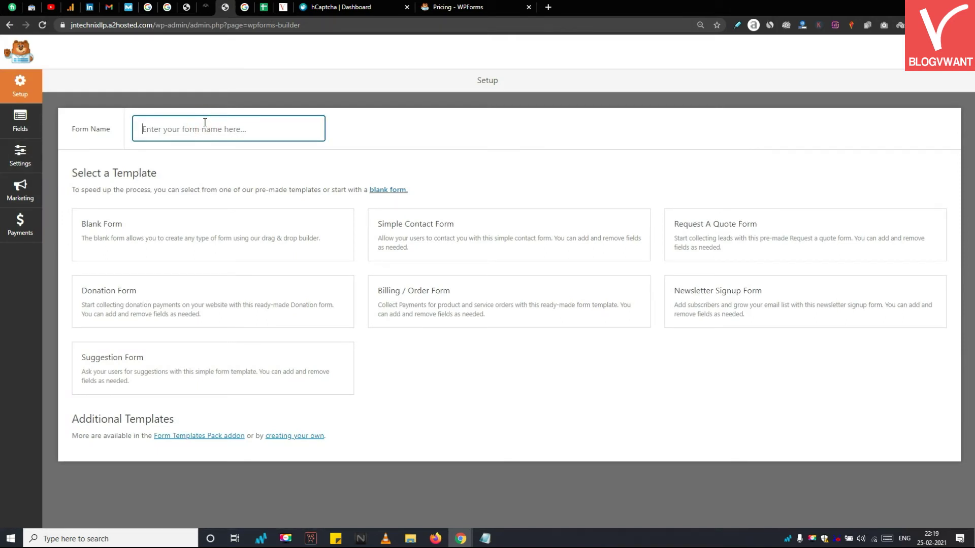
{"action": "type", "text": "Form 1"}
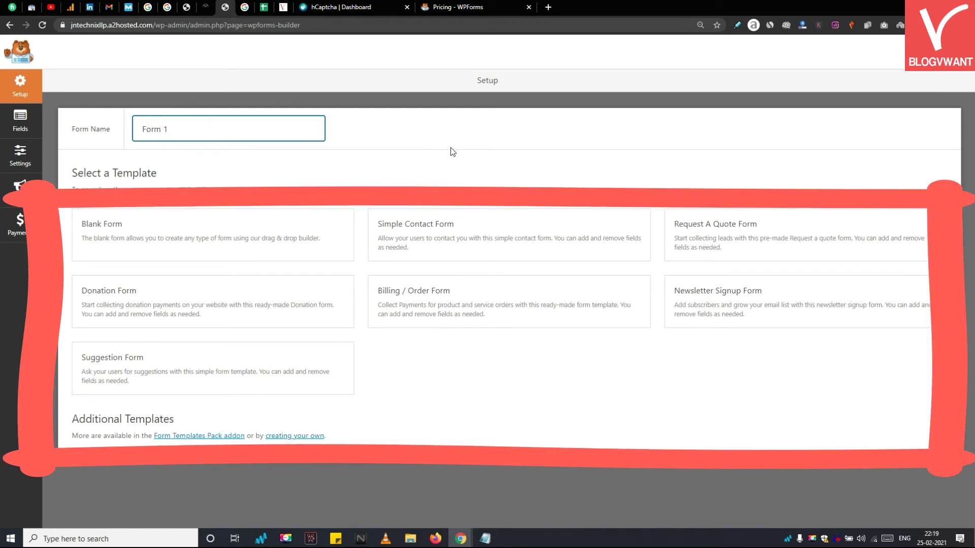
{"action": "left_click", "coordinate": [450, 152]}
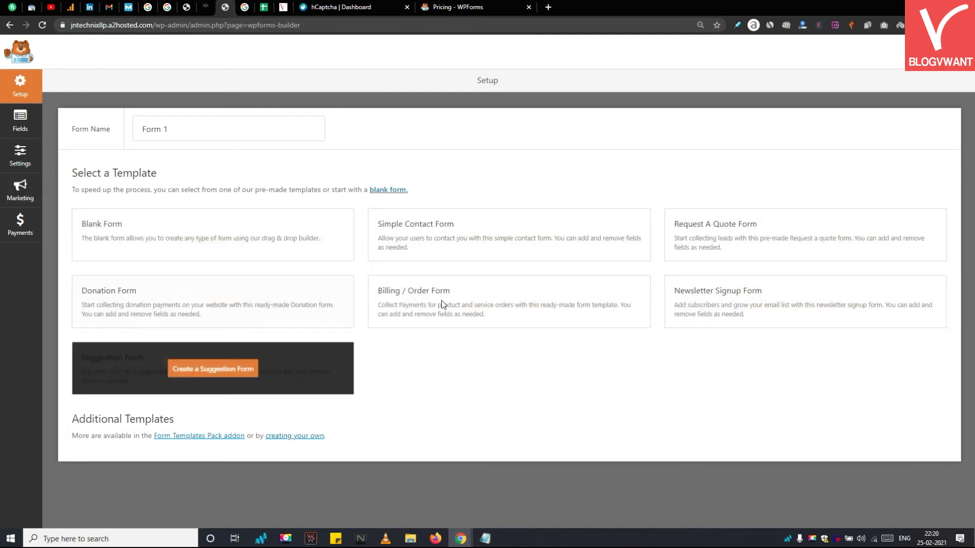
{"action": "left_click", "coordinate": [499, 237]}
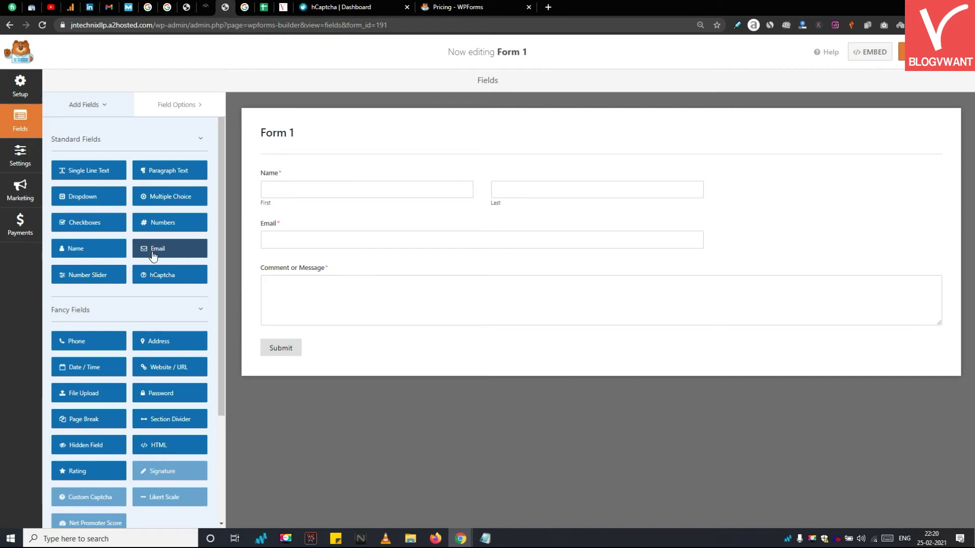
Drop a Phone field below Email, turn on hCaptcha, and dismiss the confirmation notice
{"action": "left_click_drag", "start_coordinate": [95, 339], "coordinate": [292, 263]}
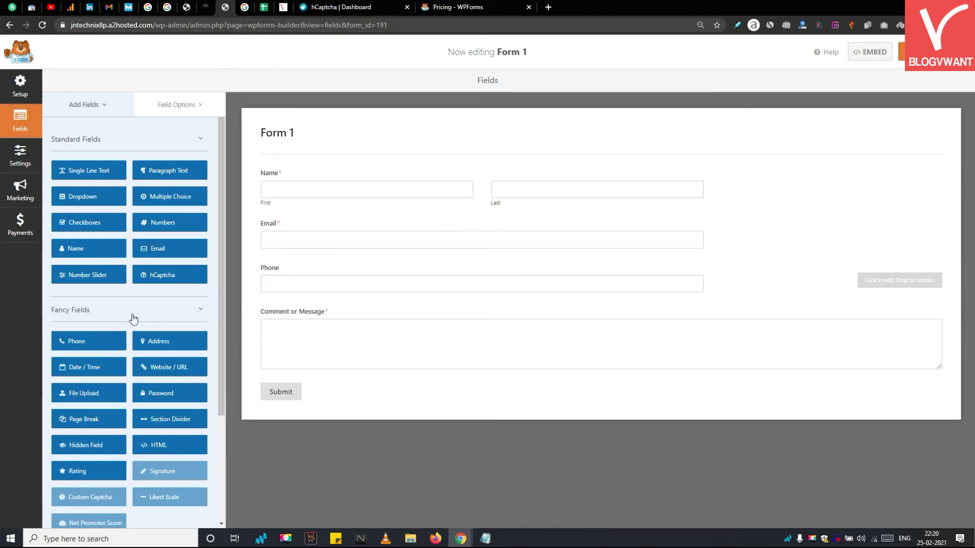
{"action": "scroll", "coordinate": [133, 318], "scroll_direction": "down", "scroll_amount": 2}
{"action": "scroll", "coordinate": [135, 322], "scroll_direction": "down", "scroll_amount": 1}
{"action": "scroll", "coordinate": [135, 322], "scroll_direction": "up", "scroll_amount": 3}
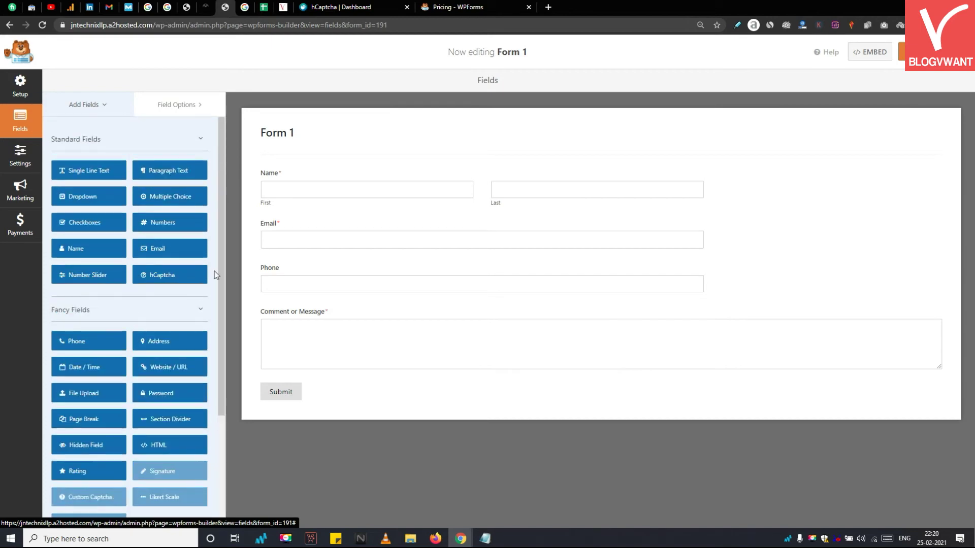
{"action": "left_click", "coordinate": [158, 276]}
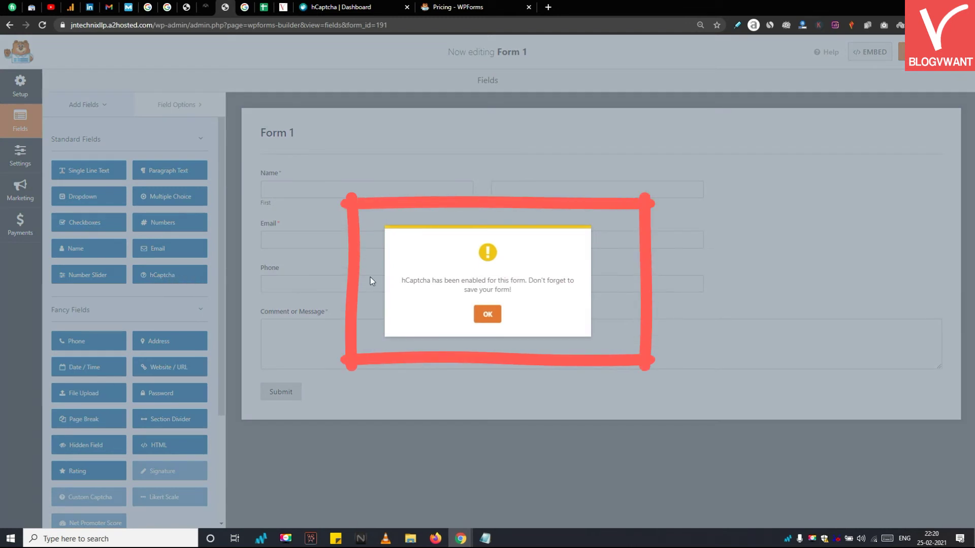
{"action": "left_click", "coordinate": [487, 314]}
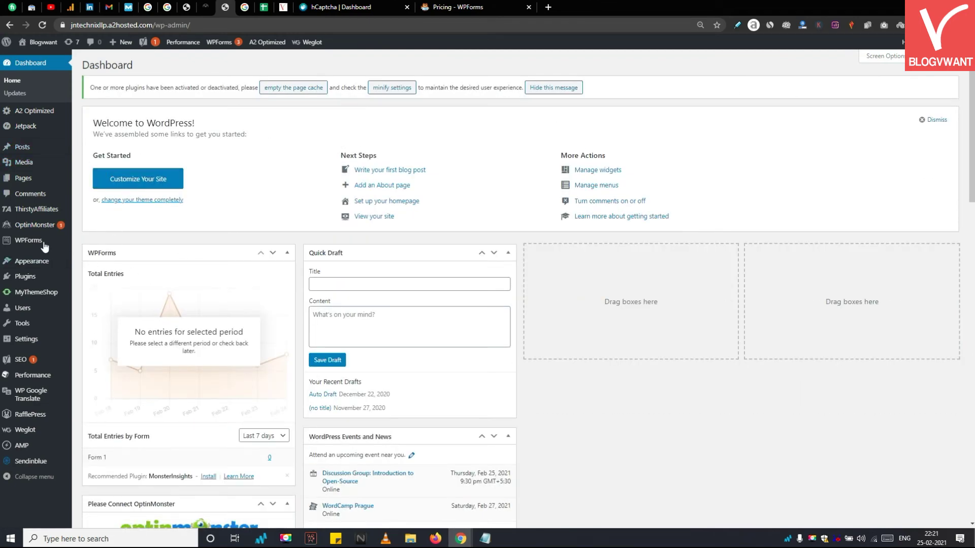
Open Form 1's preview in a new tab from the All Forms list
{"action": "mouse_move", "coordinate": [29, 240]}
{"action": "left_click", "coordinate": [82, 245]}
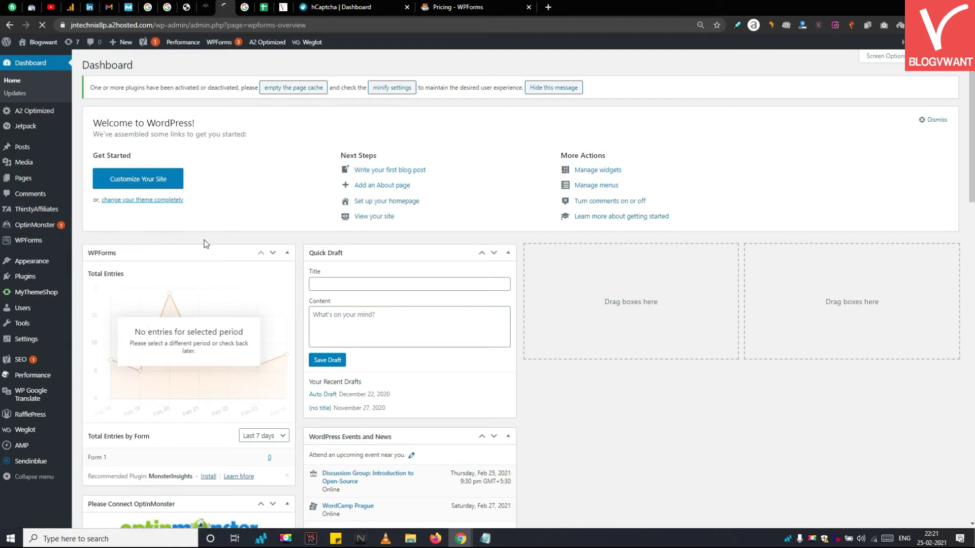
{"action": "mouse_move", "coordinate": [110, 259]}
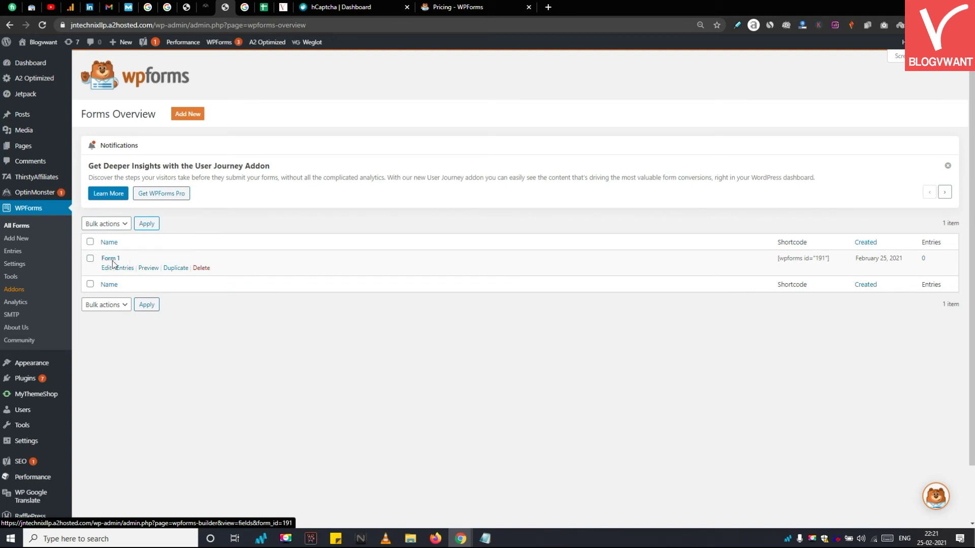
{"action": "right_click", "coordinate": [143, 274]}
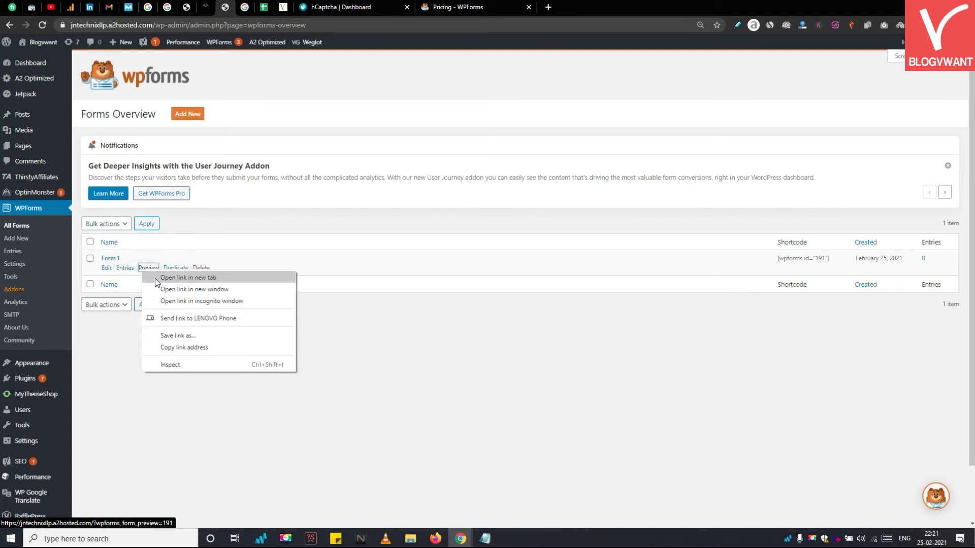
{"action": "left_click", "coordinate": [189, 277]}
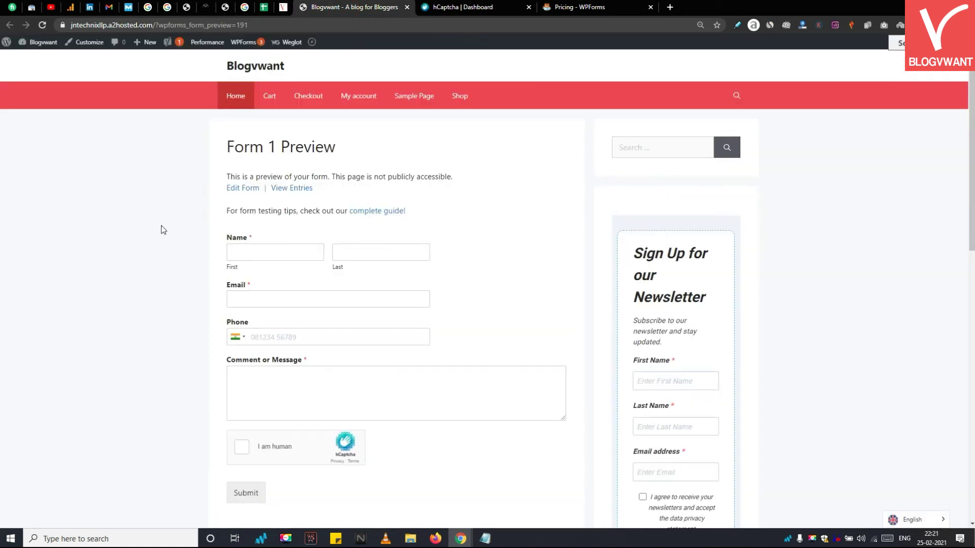
{"action": "scroll", "coordinate": [161, 230], "scroll_direction": "down", "scroll_amount": 1}
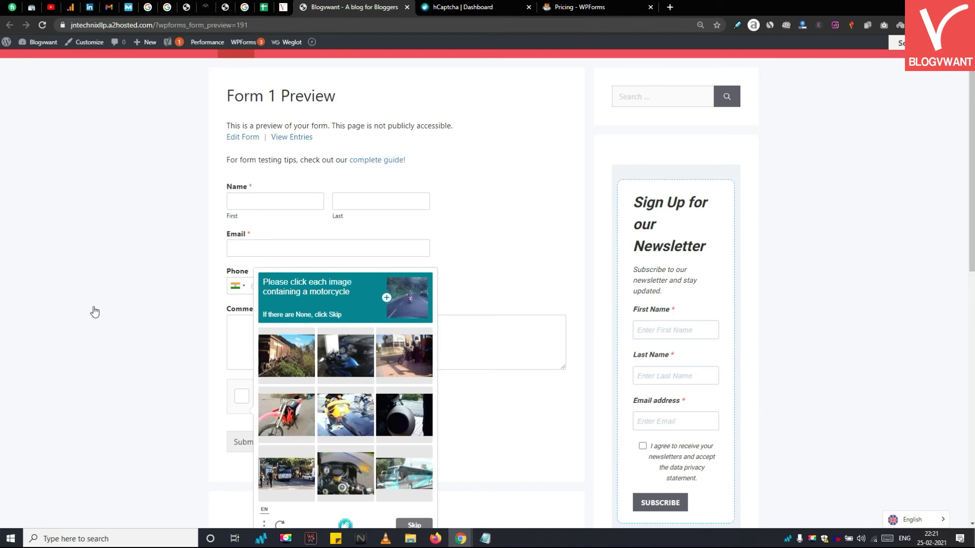
{"action": "scroll", "coordinate": [122, 305], "scroll_direction": "down", "scroll_amount": 1}
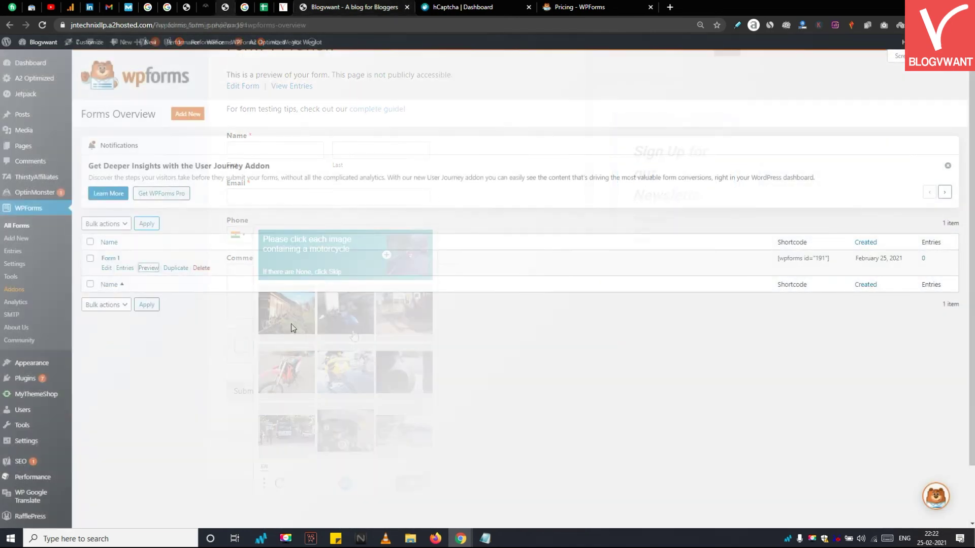
Select Form 1's shortcode [wpforms id="191"] in the Forms Overview for copying
{"action": "left_click_drag", "start_coordinate": [822, 260], "coordinate": [765, 265]}
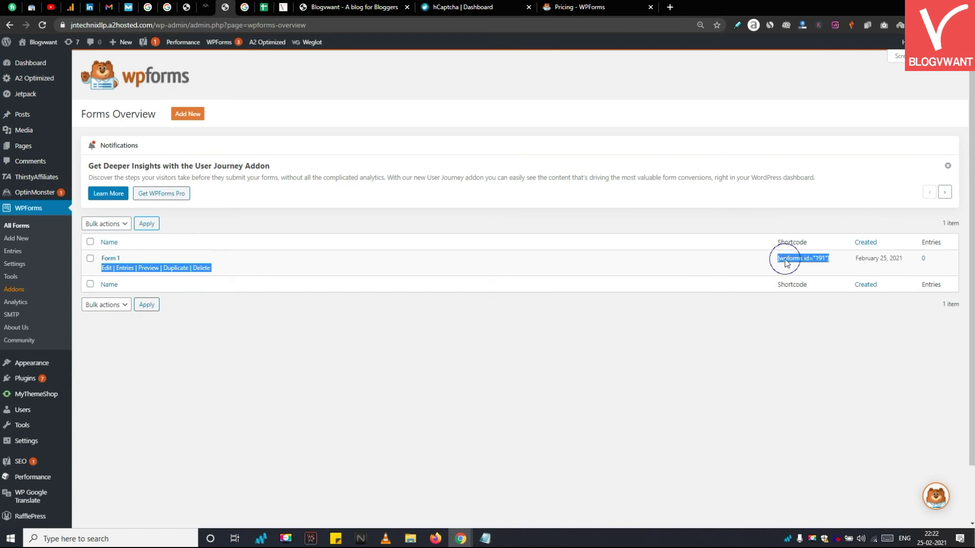
{"action": "right_click", "coordinate": [786, 264]}
{"action": "left_click", "coordinate": [779, 259]}
{"action": "left_click_drag", "start_coordinate": [778, 259], "coordinate": [828, 259]}
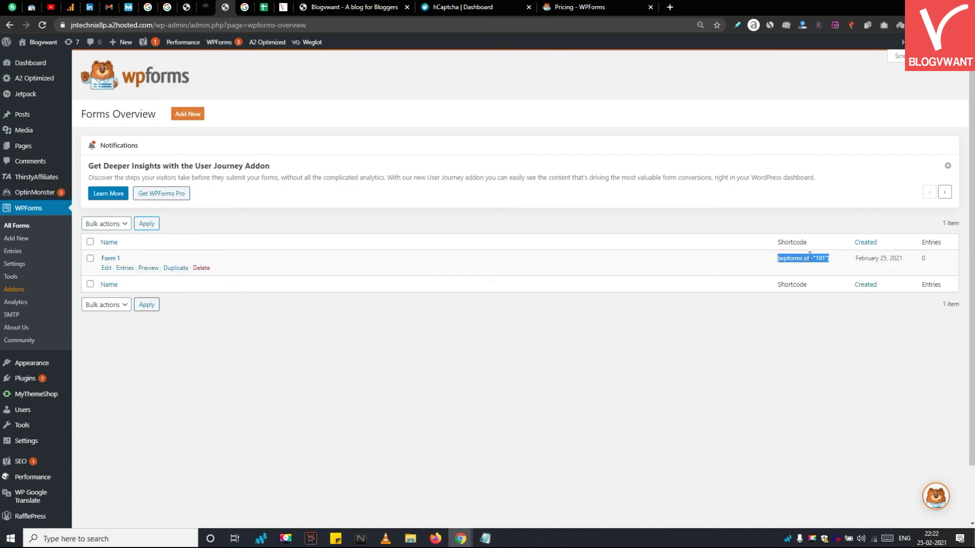